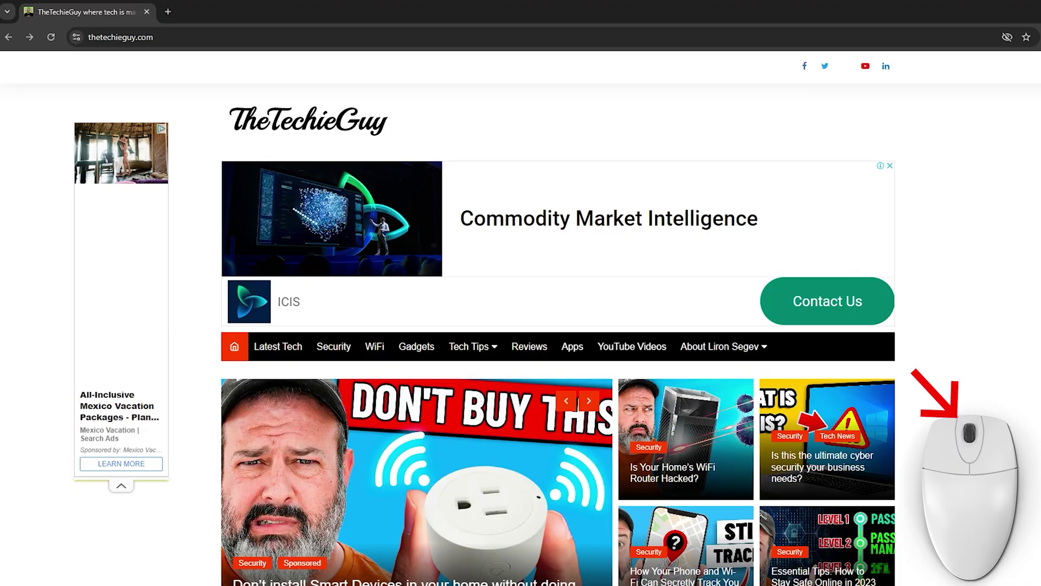
Scroll the thetechieguy.com homepage down to the article grid and page numbers
{"action": "scroll", "coordinate": [521, 293], "scroll_direction": "down", "scroll_amount": 15}
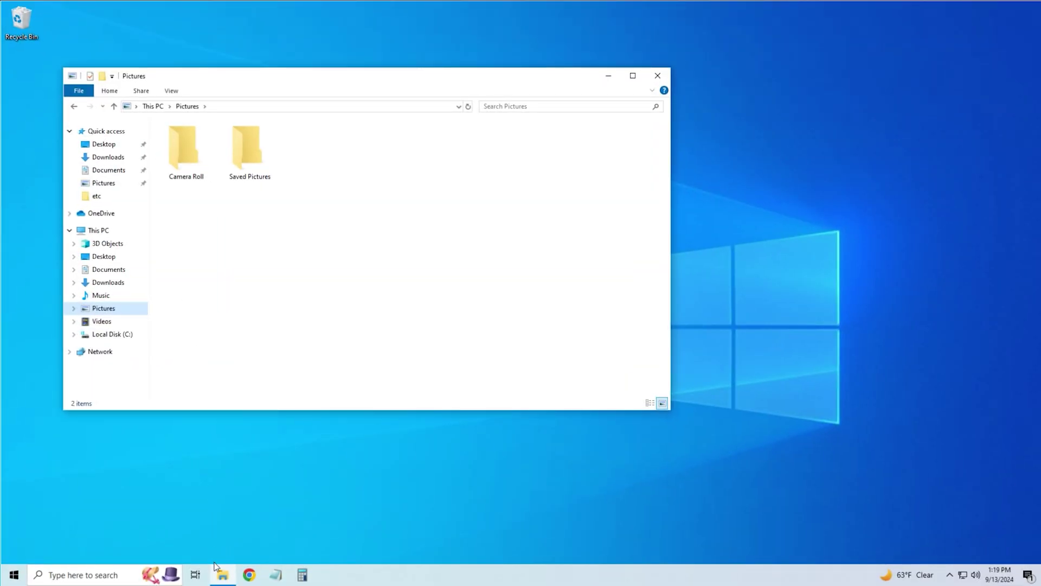
Open several extra File Explorer windows from the taskbar icon, then close the extras
{"action": "middle_click", "coordinate": [222, 574]}
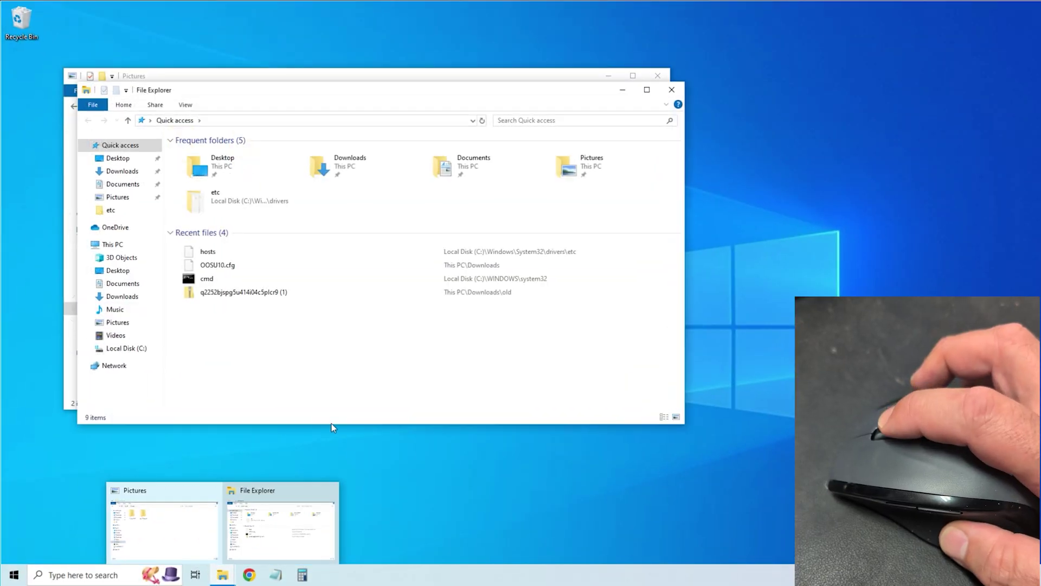
{"action": "left_click_drag", "start_coordinate": [305, 96], "coordinate": [620, 76]}
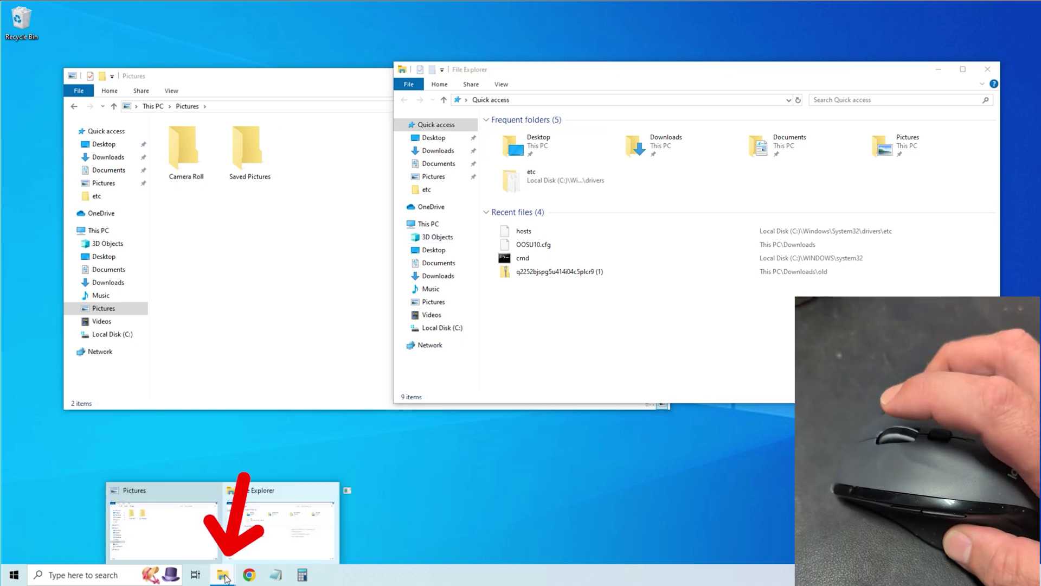
{"action": "middle_click", "coordinate": [224, 576]}
{"action": "middle_click", "coordinate": [224, 576]}
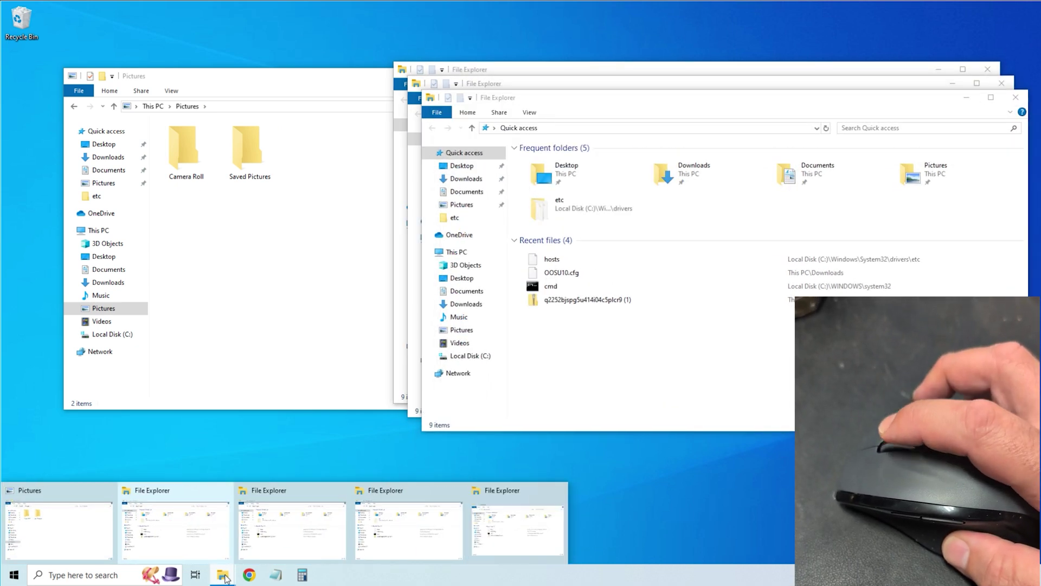
{"action": "left_click_drag", "start_coordinate": [555, 9], "coordinate": [608, 213]}
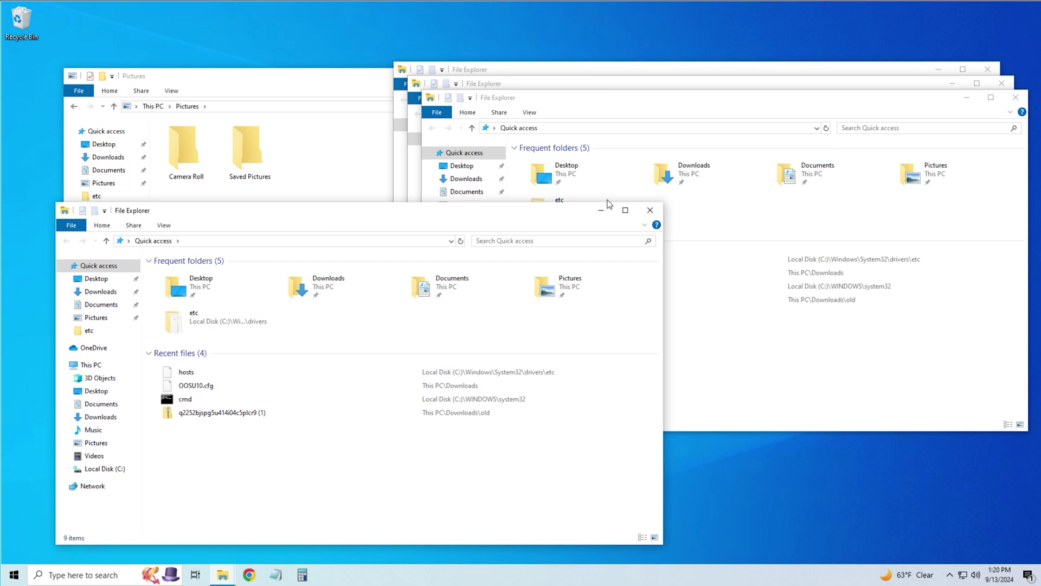
{"action": "left_click", "coordinate": [652, 213]}
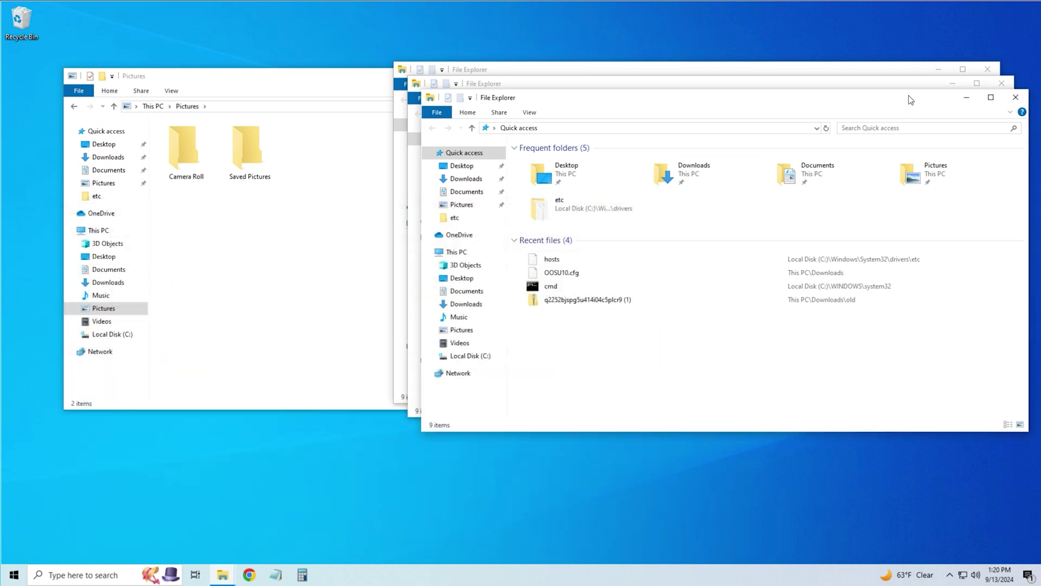
{"action": "left_click", "coordinate": [1015, 97]}
{"action": "left_click", "coordinate": [1002, 83]}
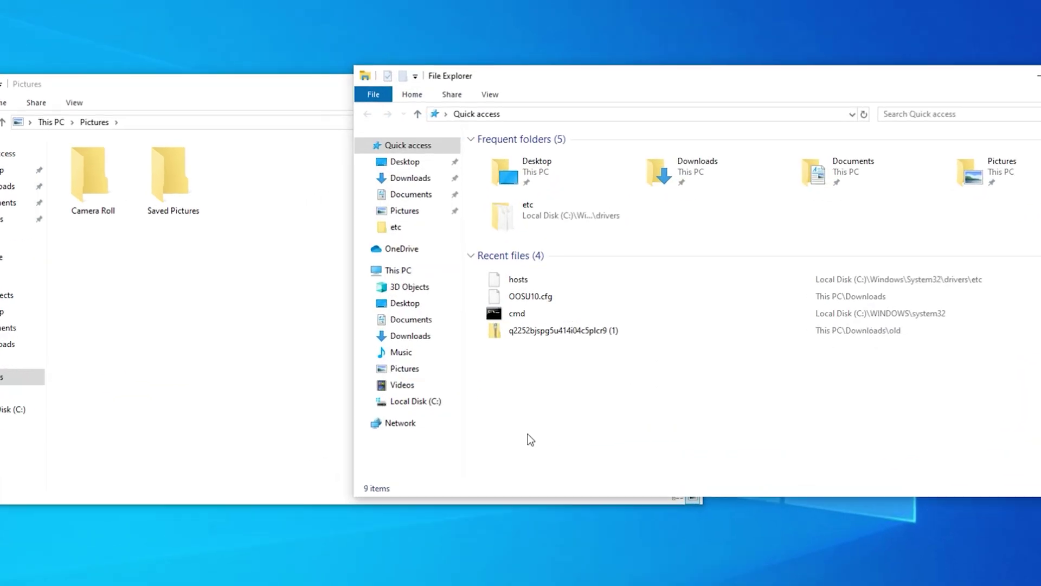
Show Documents in the second window and drag Camera Roll from Pictures into it
{"action": "left_click", "coordinate": [430, 337]}
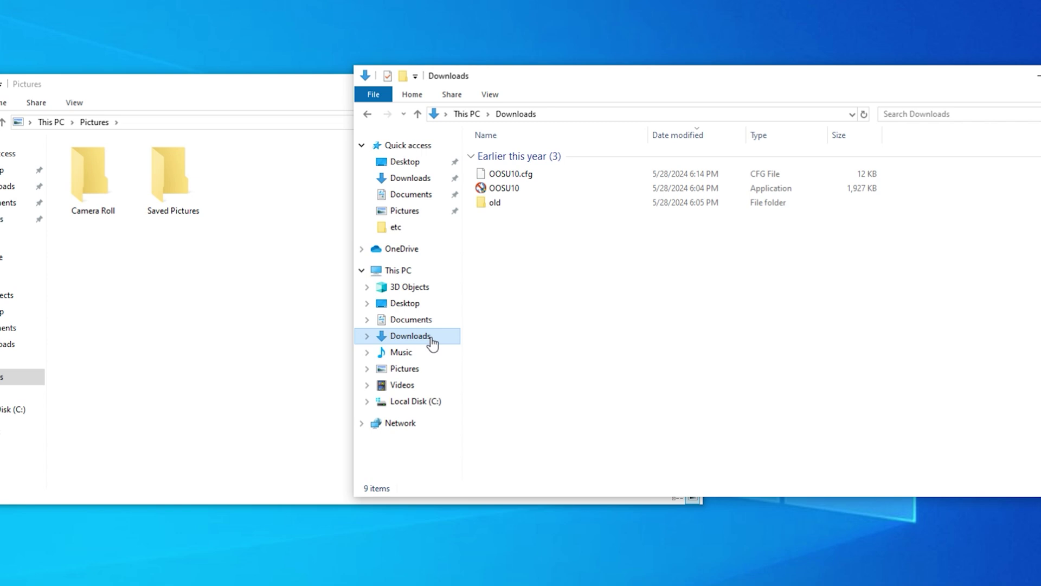
{"action": "left_click", "coordinate": [432, 320]}
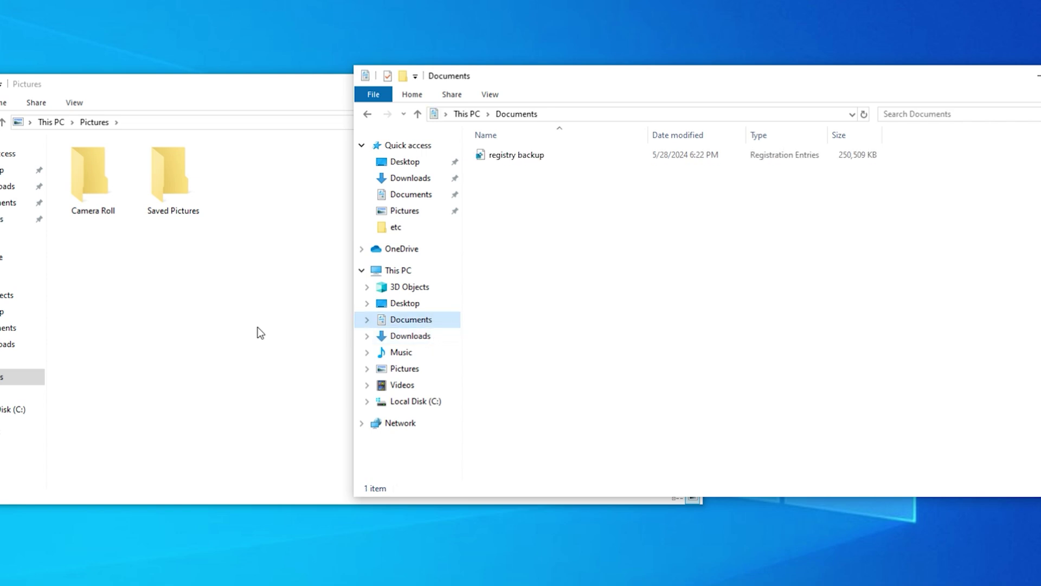
{"action": "left_click", "coordinate": [206, 301]}
{"action": "left_click", "coordinate": [92, 187]}
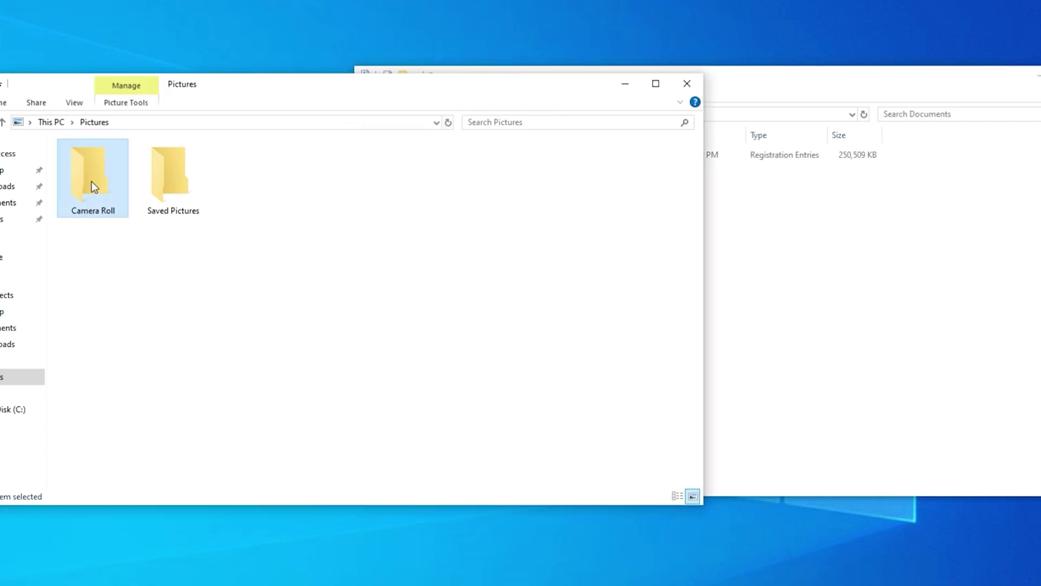
{"action": "left_click_drag", "start_coordinate": [91, 182], "coordinate": [799, 251]}
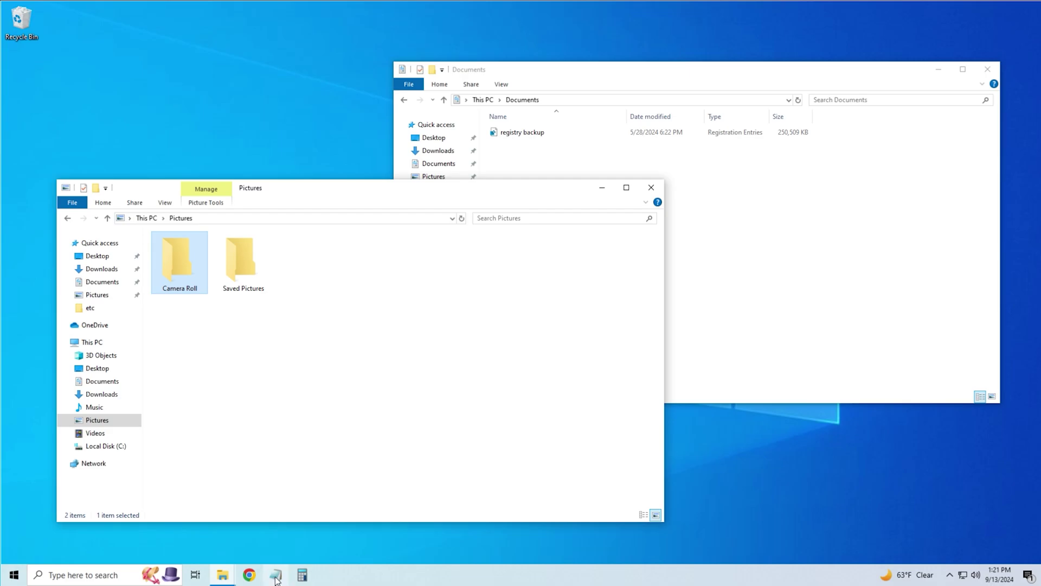
Open two Notepad windows and a Calculator, then compute 123 + 3 = 126
{"action": "left_click", "coordinate": [276, 579]}
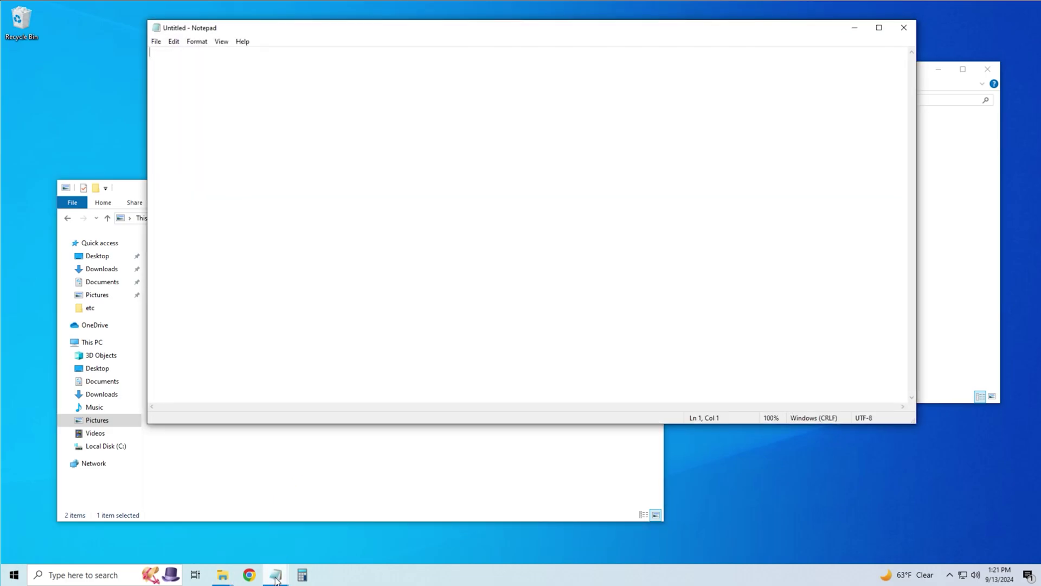
{"action": "key", "text": "ctrl+shift+n"}
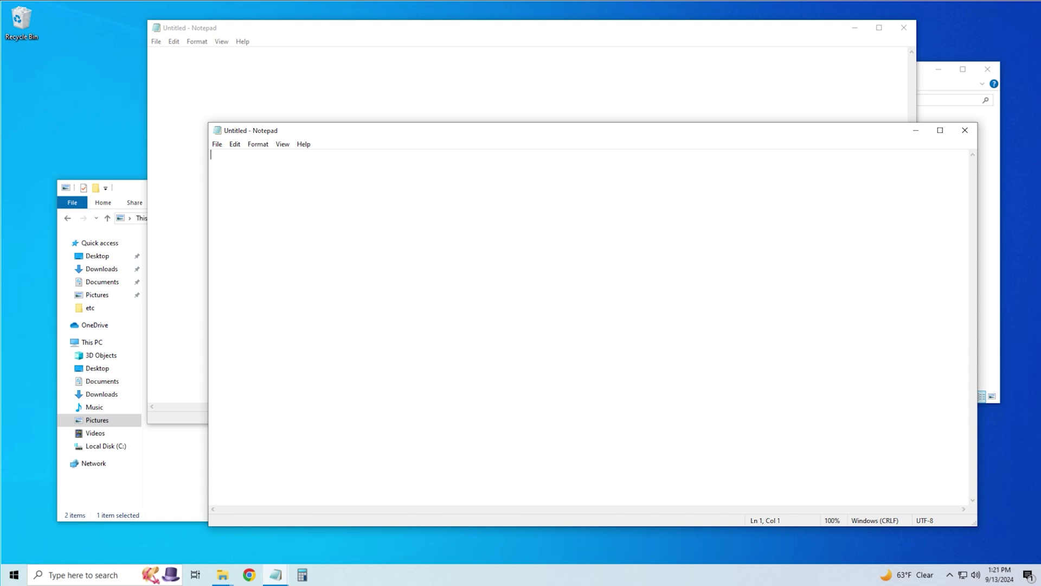
{"action": "left_click", "coordinate": [302, 575]}
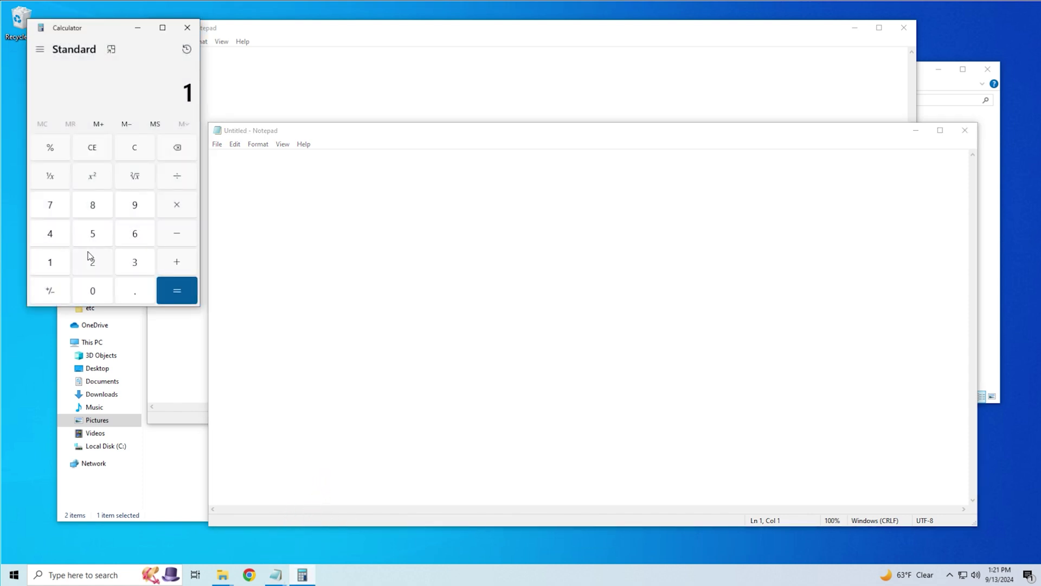
{"action": "left_click", "coordinate": [138, 265]}
{"action": "left_click", "coordinate": [136, 264]}
{"action": "left_click", "coordinate": [175, 289]}
Open a second Calculator window and place it beside the first
{"action": "middle_click", "coordinate": [302, 574]}
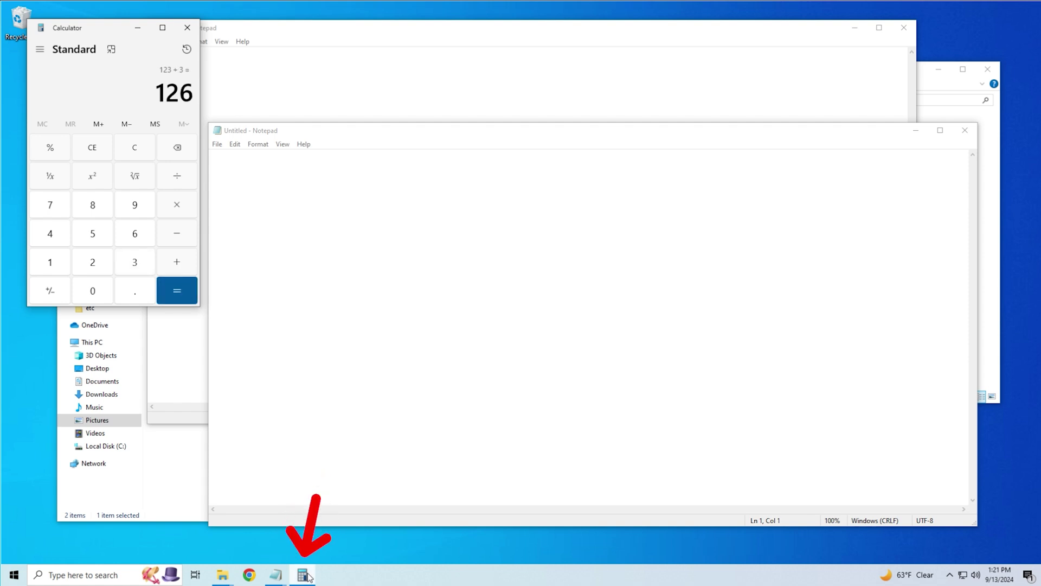
{"action": "left_click", "coordinate": [327, 493]}
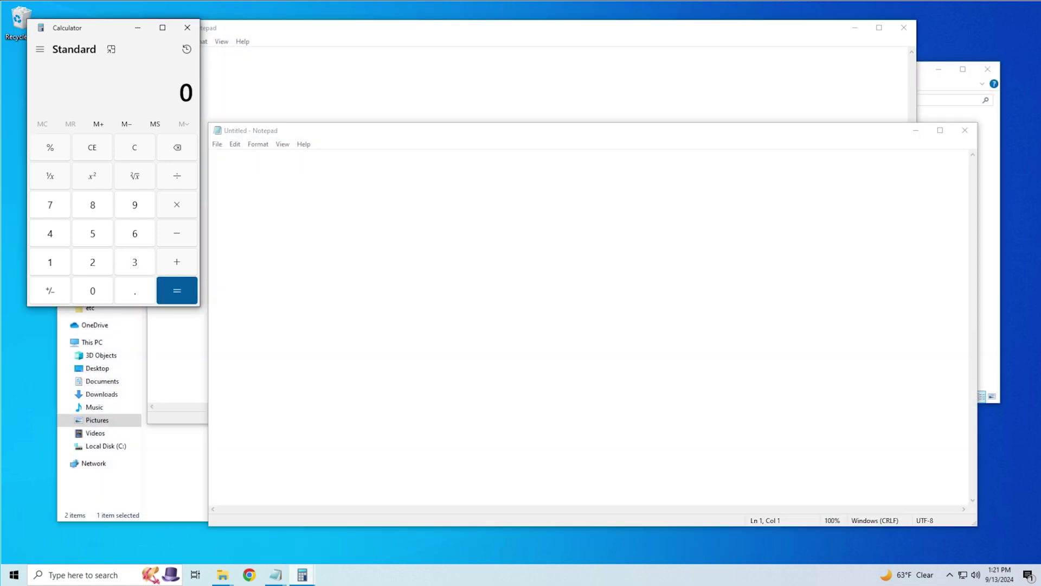
{"action": "left_click_drag", "start_coordinate": [114, 36], "coordinate": [379, 35]}
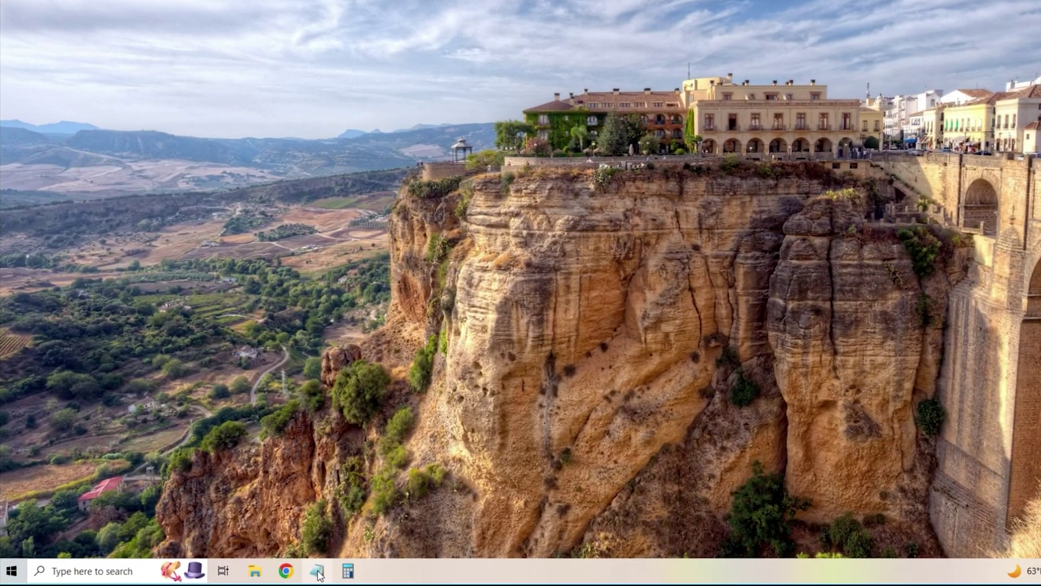
Show the taskbar jump lists for Notepad, Chrome and File Explorer in turn
{"action": "right_click", "coordinate": [330, 570]}
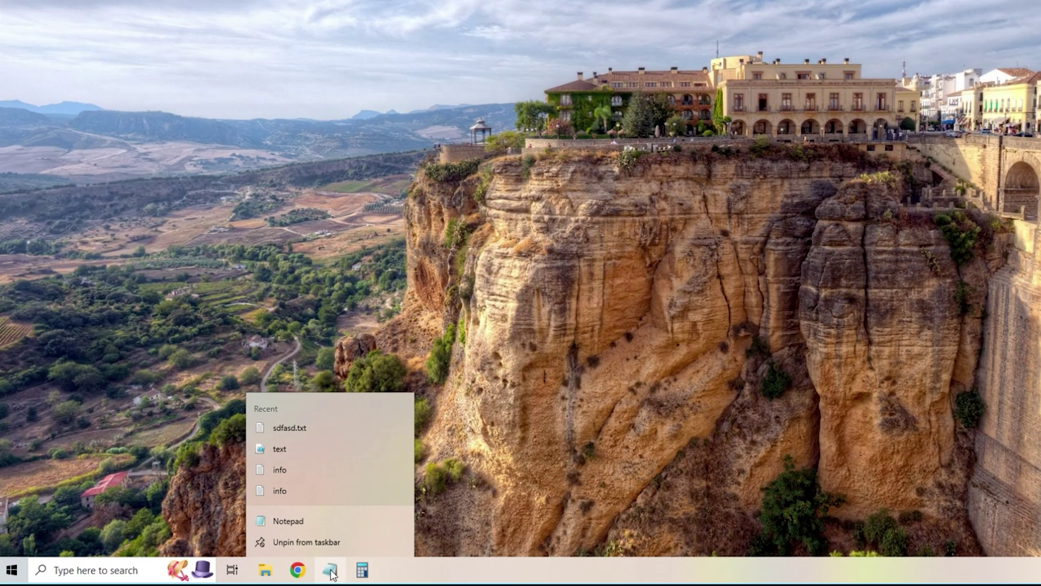
{"action": "left_click", "coordinate": [537, 168]}
{"action": "right_click", "coordinate": [298, 569]}
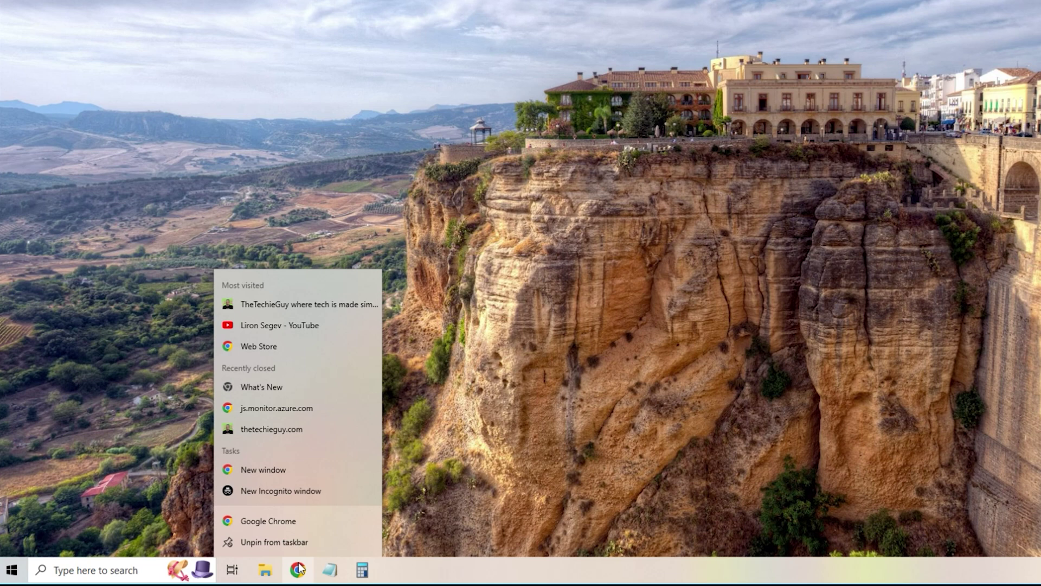
{"action": "left_click", "coordinate": [455, 456]}
{"action": "right_click", "coordinate": [265, 570]}
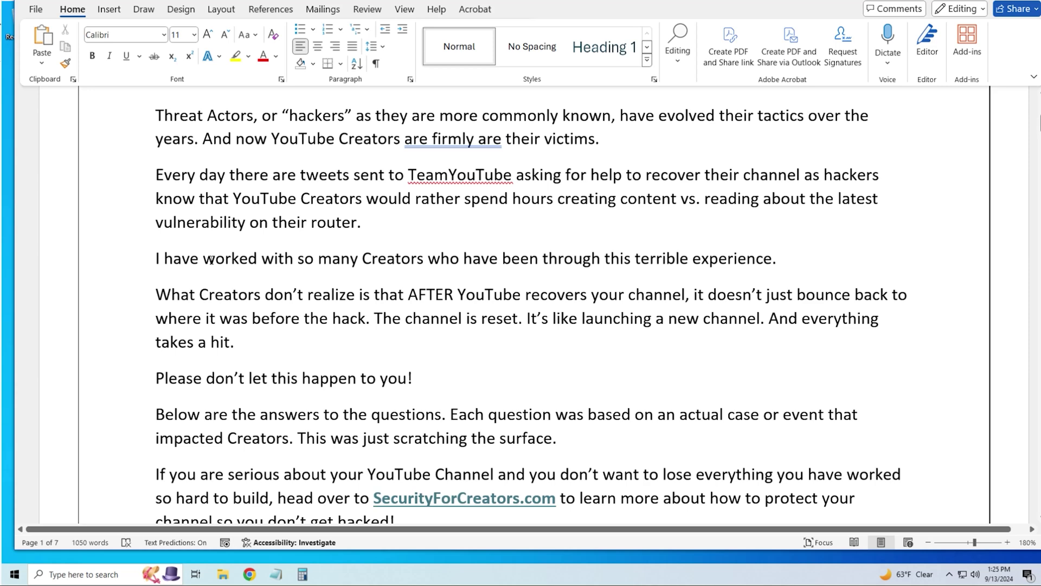
{"action": "left_click_drag", "start_coordinate": [204, 262], "coordinate": [277, 351]}
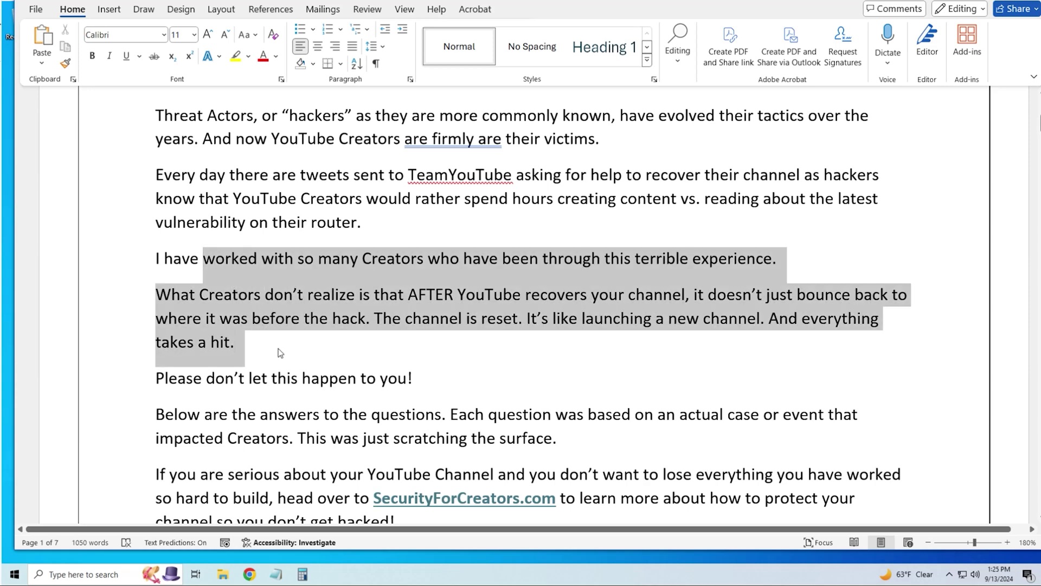
{"action": "left_click", "coordinate": [277, 353]}
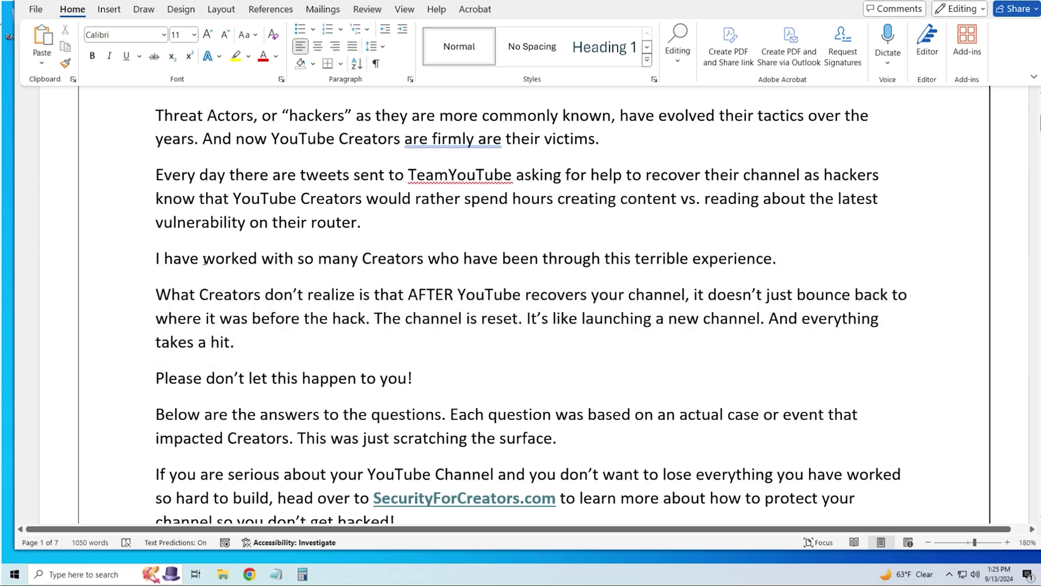
{"action": "left_click_drag", "start_coordinate": [204, 261], "coordinate": [346, 482]}
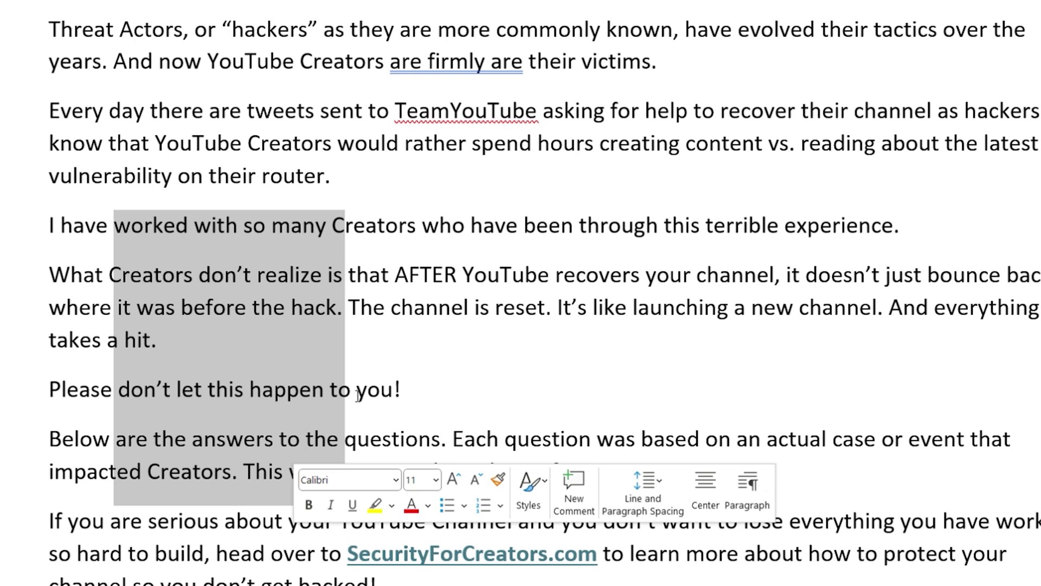
{"action": "left_click", "coordinate": [413, 505]}
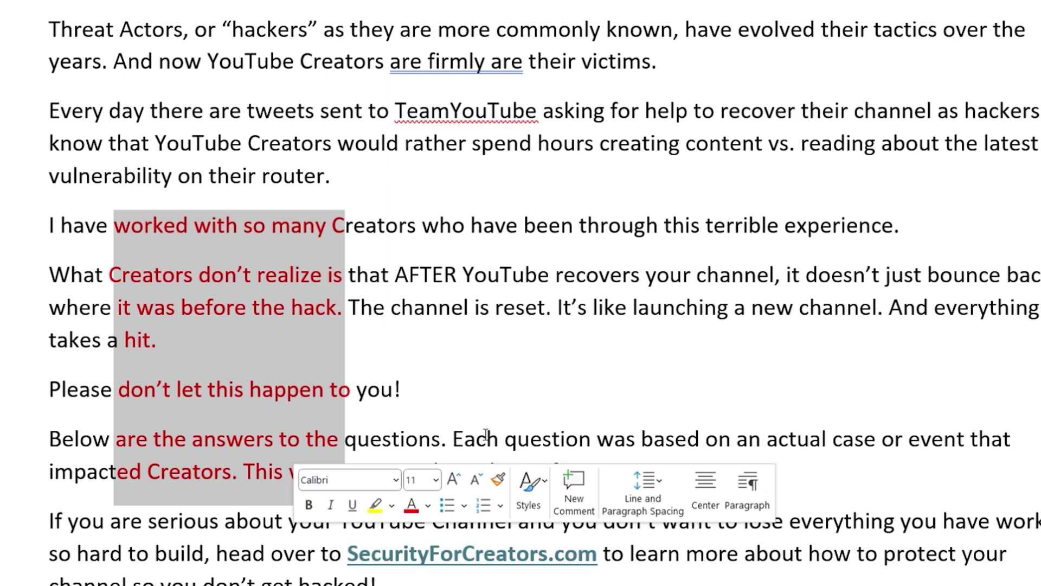
{"action": "left_click", "coordinate": [402, 389]}
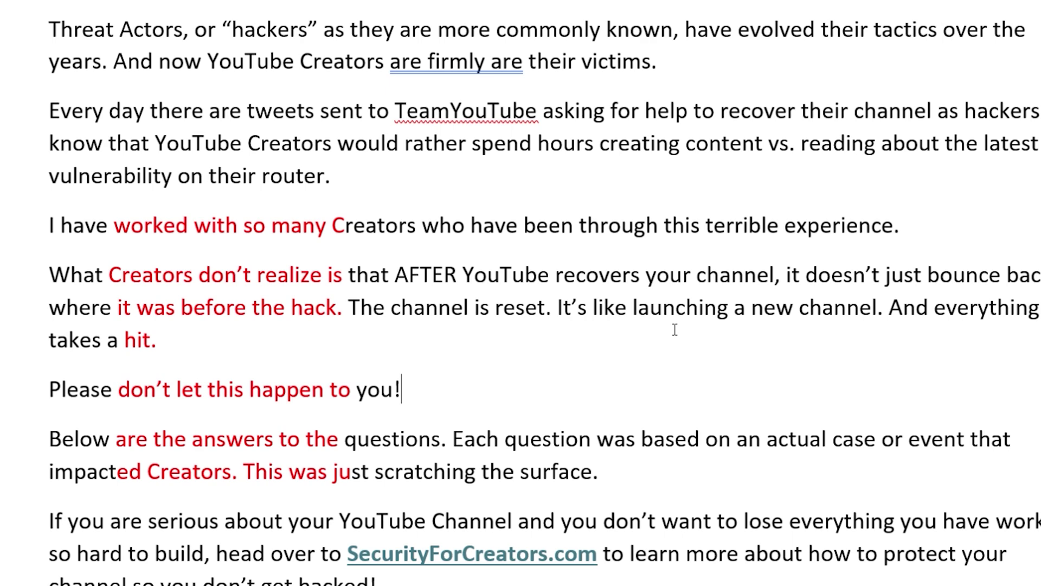
{"action": "key", "text": "ctrl+z"}
{"action": "left_click", "coordinate": [586, 286]}
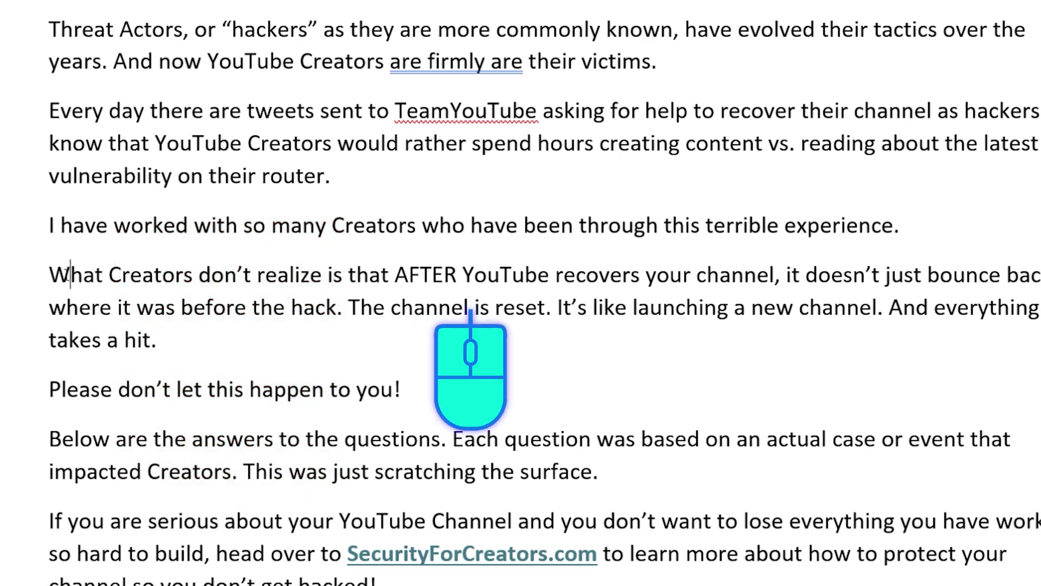
{"action": "double_click", "coordinate": [65, 276]}
{"action": "triple_click", "coordinate": [65, 277]}
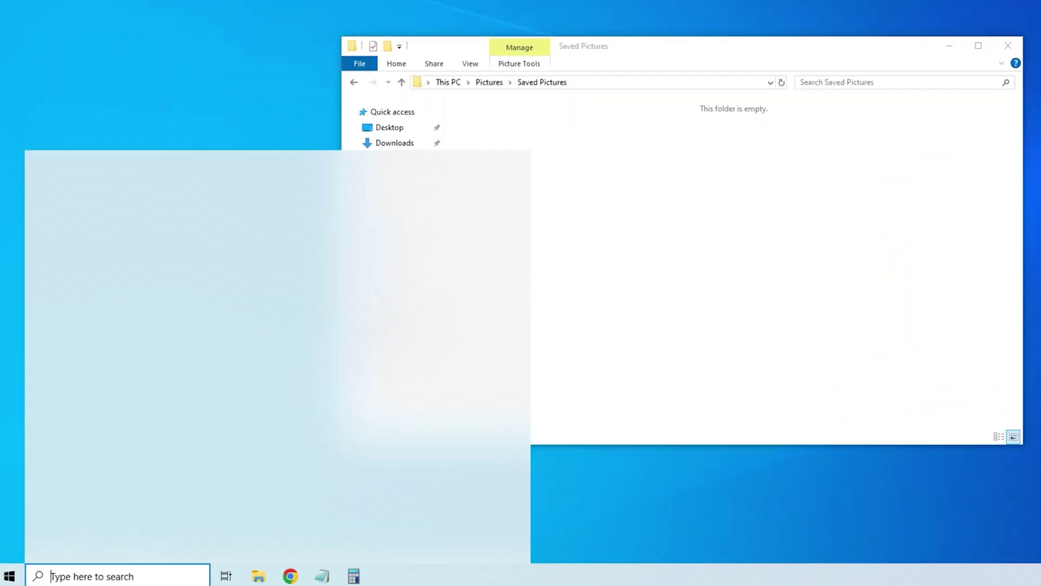
Launch Command Prompt, run ipconfig and highlight the default gateway 192.168.50.1
{"action": "type", "text": "cmd"}
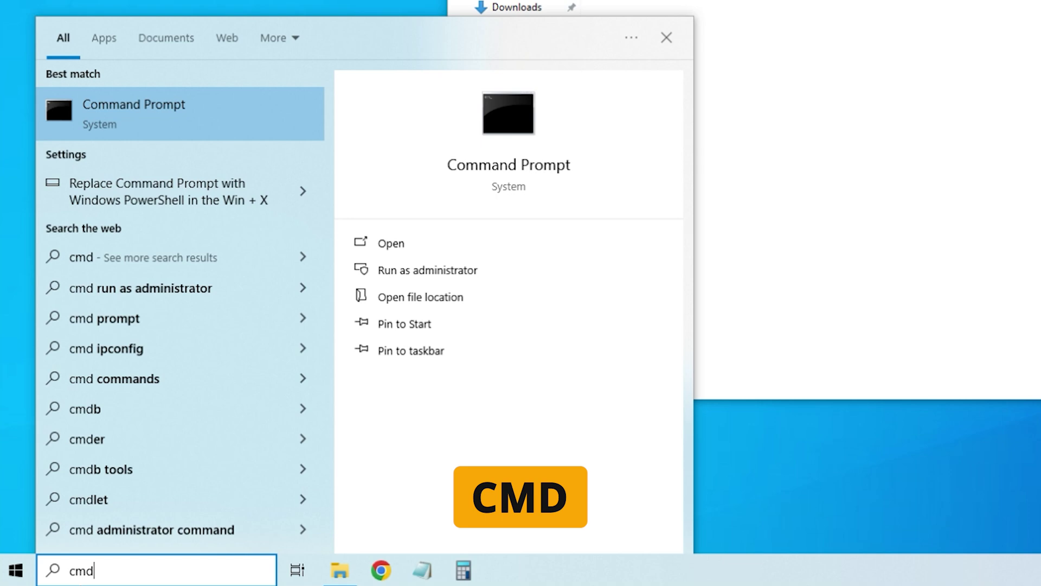
{"action": "left_click", "coordinate": [146, 116]}
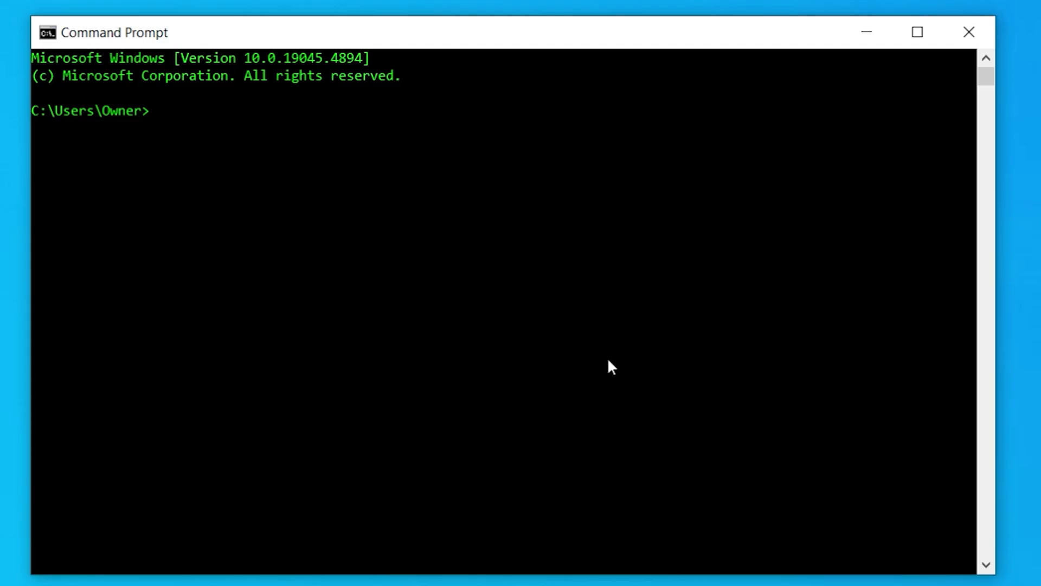
{"action": "type", "text": "ipconf"}
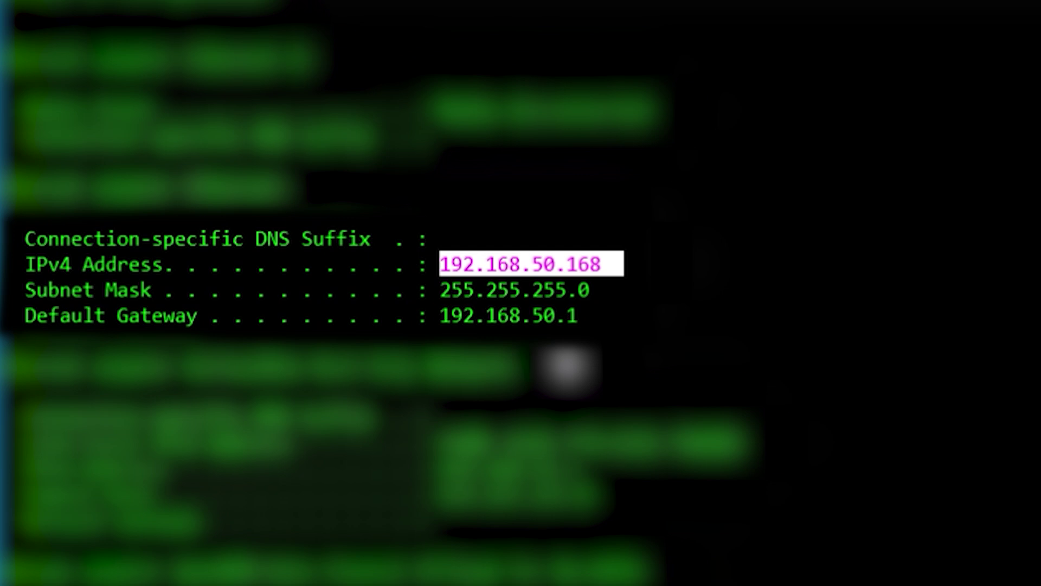
{"action": "left_click_drag", "start_coordinate": [434, 315], "coordinate": [594, 319]}
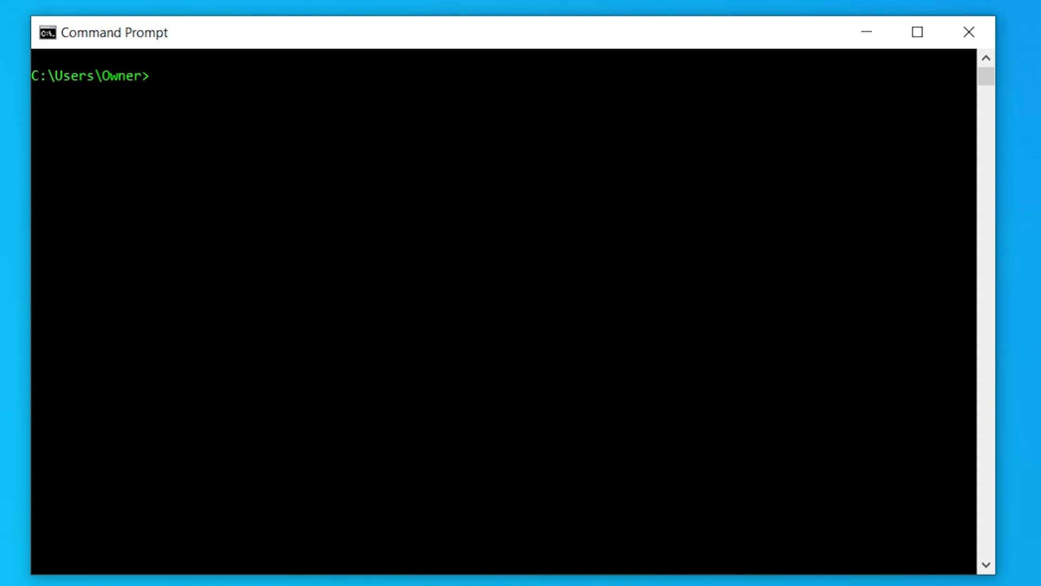
Ping the gateway 192.168.50.1 and check for packet loss
{"action": "type", "text": "192.1"}
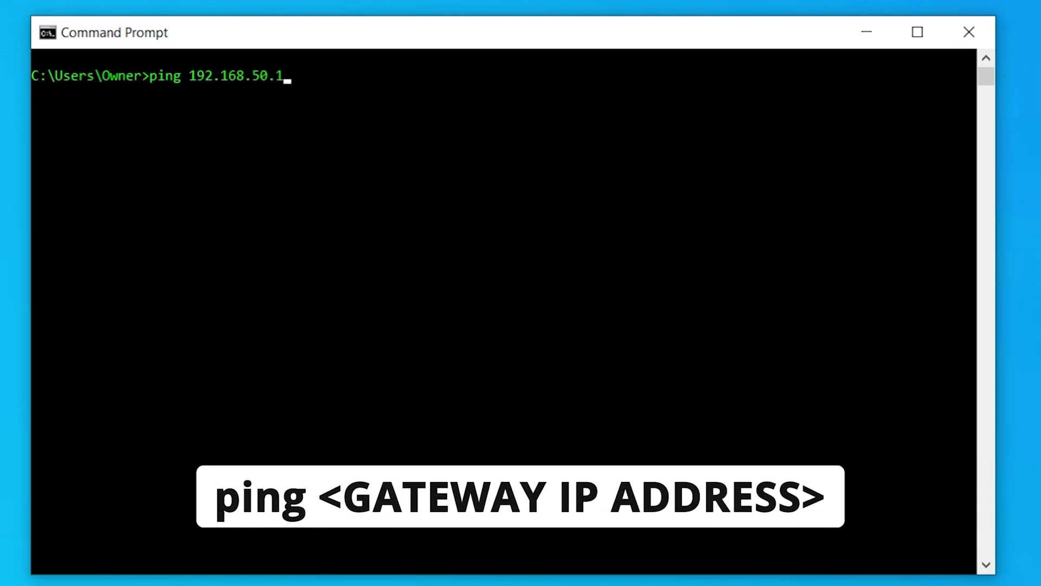
{"action": "type", "text": "68.50.1"}
{"action": "key", "text": "Return"}
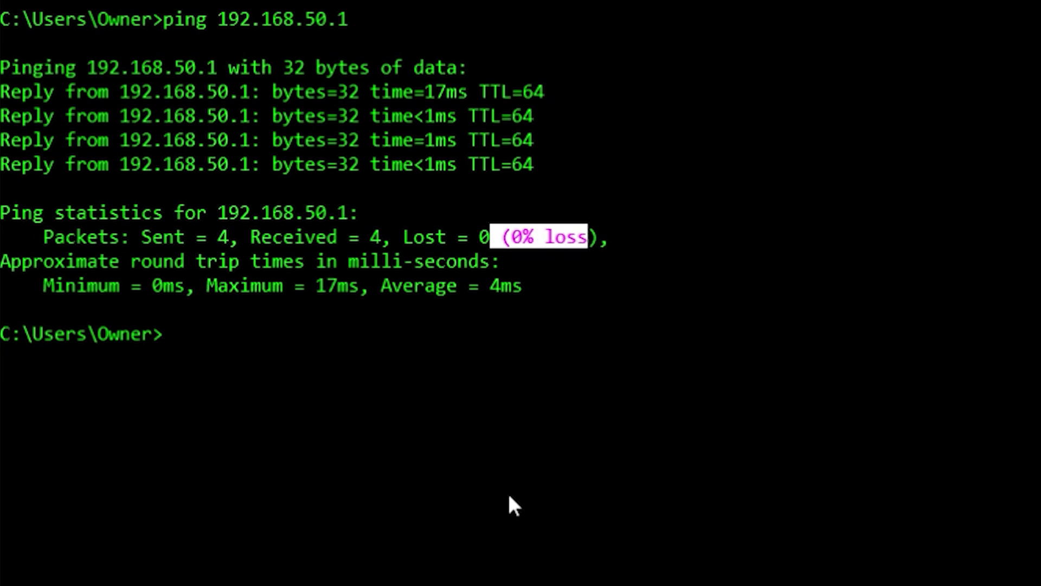
{"action": "left_click", "coordinate": [214, 334]}
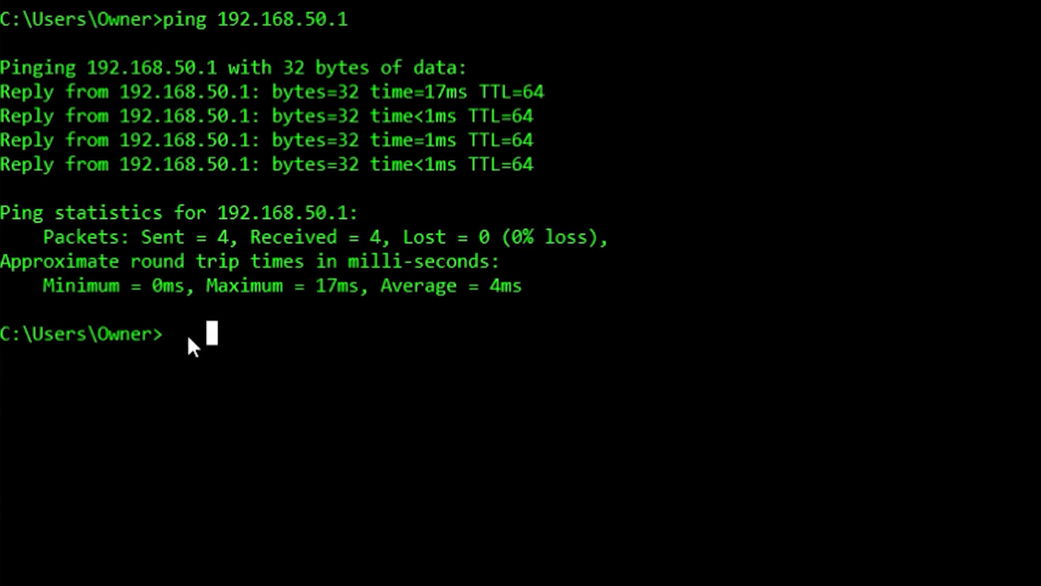
Ping google.com and highlight its 0% packet loss result
{"action": "type", "text": "ping google.com"}
{"action": "key", "text": "Return"}
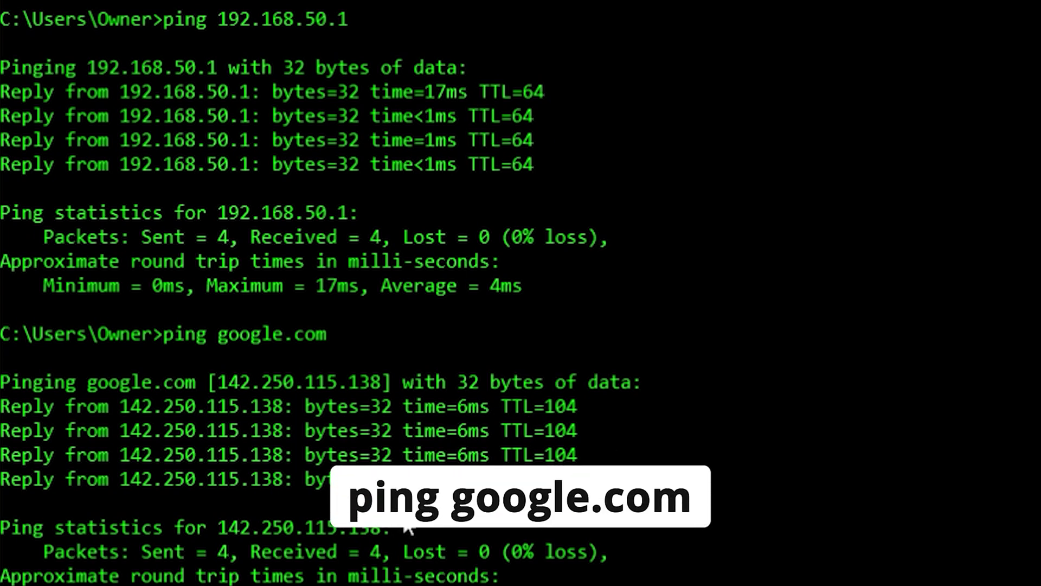
{"action": "left_click_drag", "start_coordinate": [509, 557], "coordinate": [587, 550]}
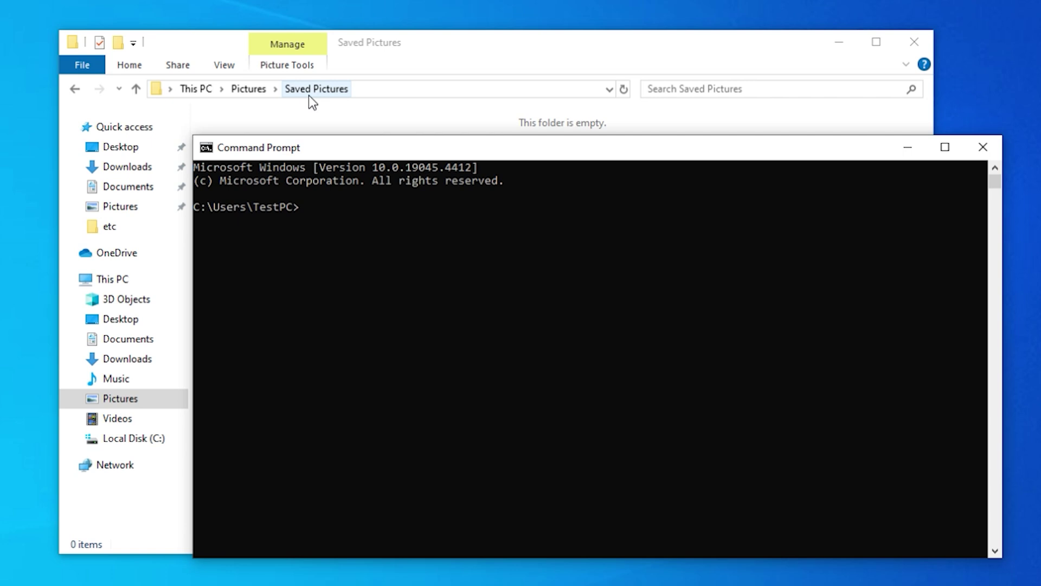
Navigate with cd and dir from Users through TestPC and Pictures into Saved Pictures
{"action": "left_click", "coordinate": [318, 210]}
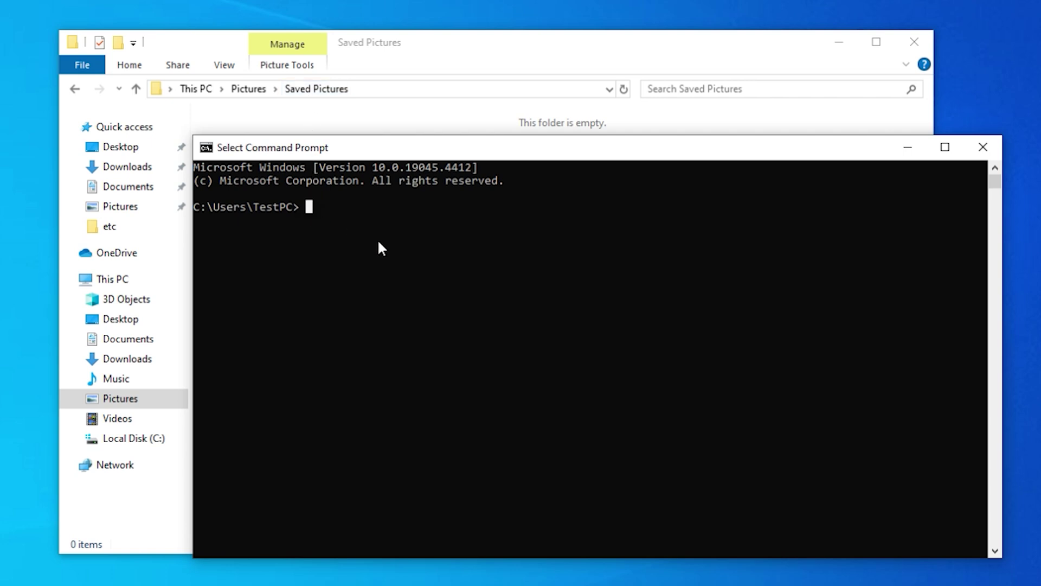
{"action": "type", "text": "cd.."}
{"action": "key", "text": "Return"}
{"action": "type", "text": "dir"}
{"action": "key", "text": "Return"}
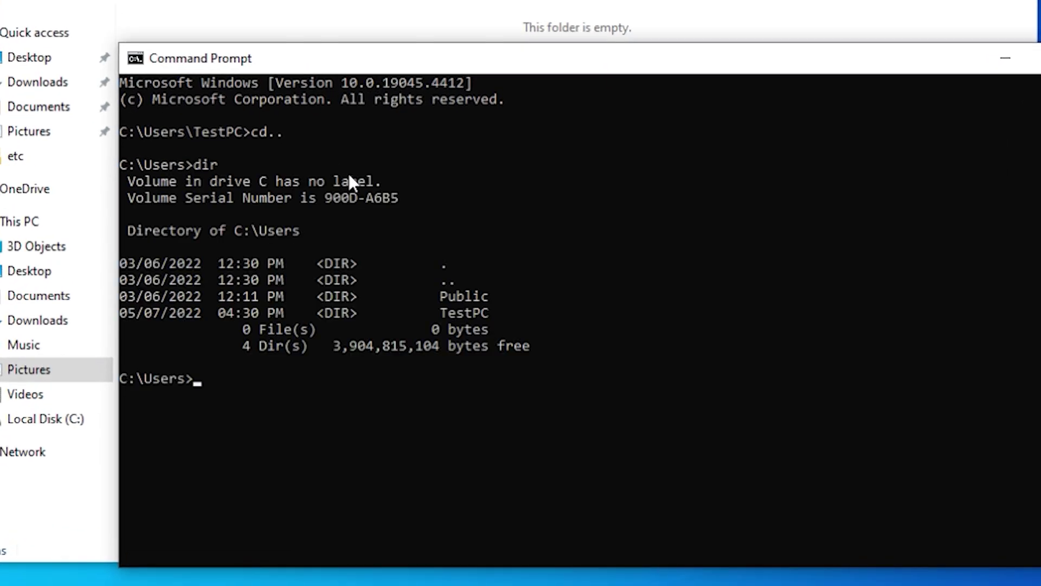
{"action": "type", "text": "cd TestPC"}
{"action": "key", "text": "Return"}
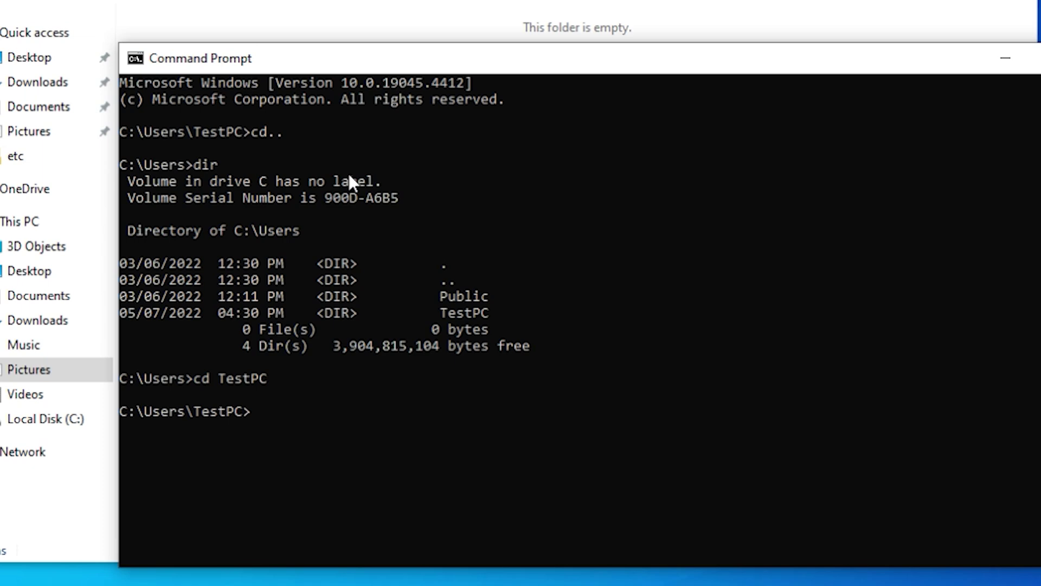
{"action": "type", "text": "dir"}
{"action": "key", "text": "Return"}
{"action": "type", "text": "cd pictures"}
{"action": "key", "text": "Return"}
{"action": "type", "text": "cd saved pi"}
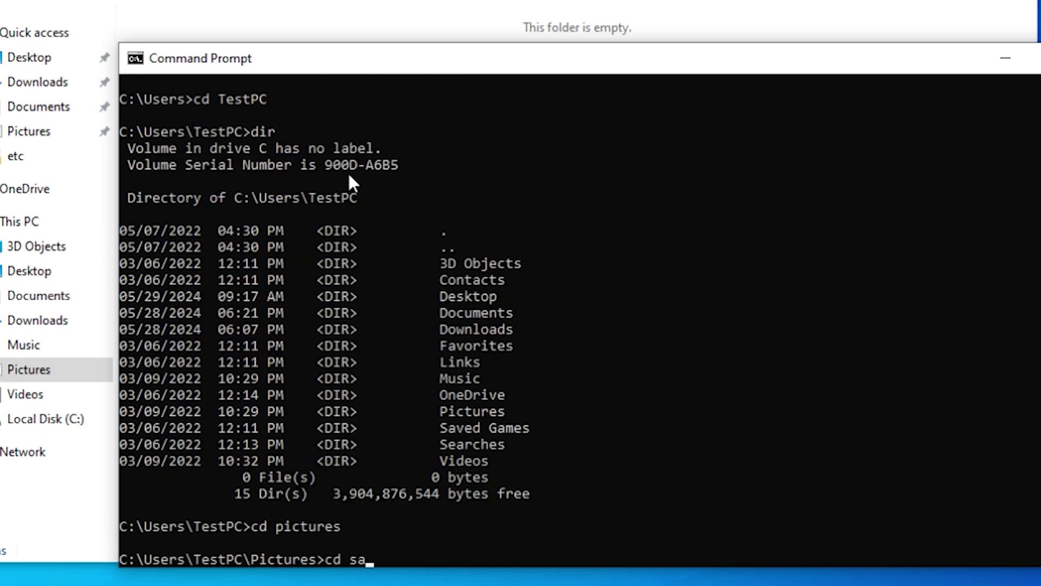
{"action": "type", "text": "ctures"}
{"action": "key", "text": "Return"}
{"action": "type", "text": "dir"}
{"action": "key", "text": "Return"}
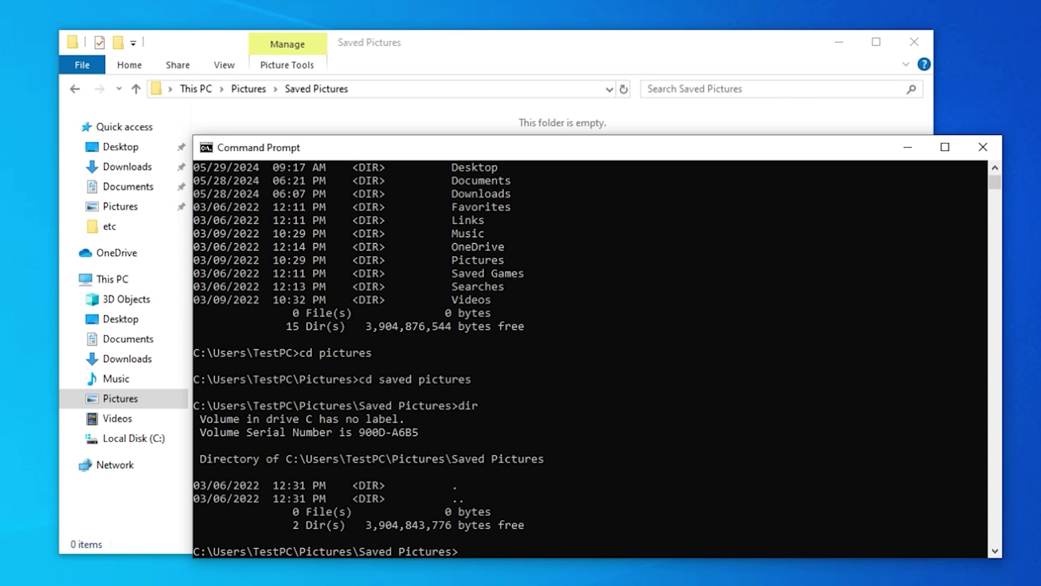
Close the console and reopen Command Prompt in Saved Pictures via Explorer's address bar
{"action": "left_click", "coordinate": [976, 147]}
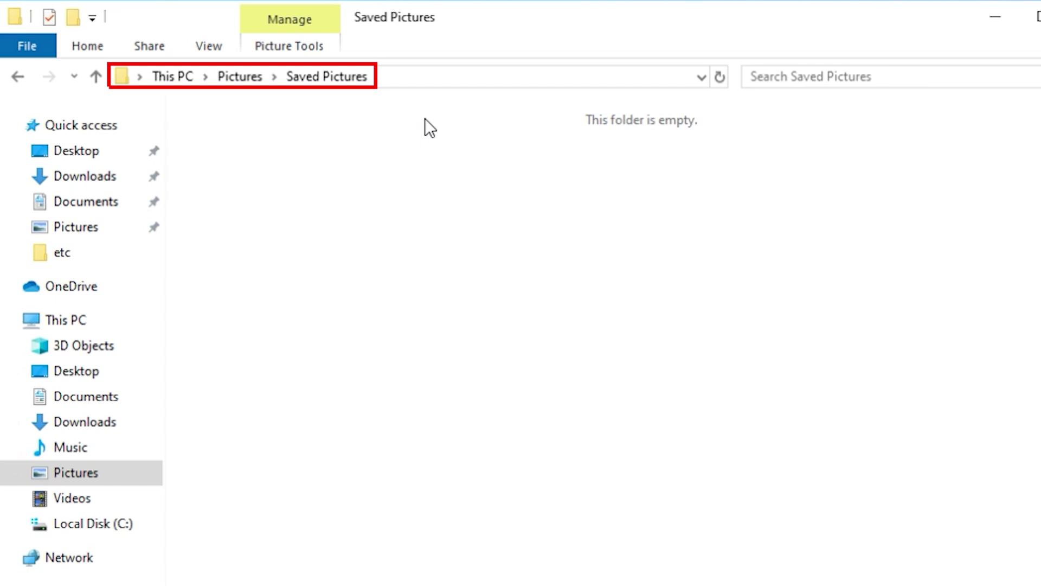
{"action": "left_click", "coordinate": [449, 69]}
{"action": "type", "text": "cmd"}
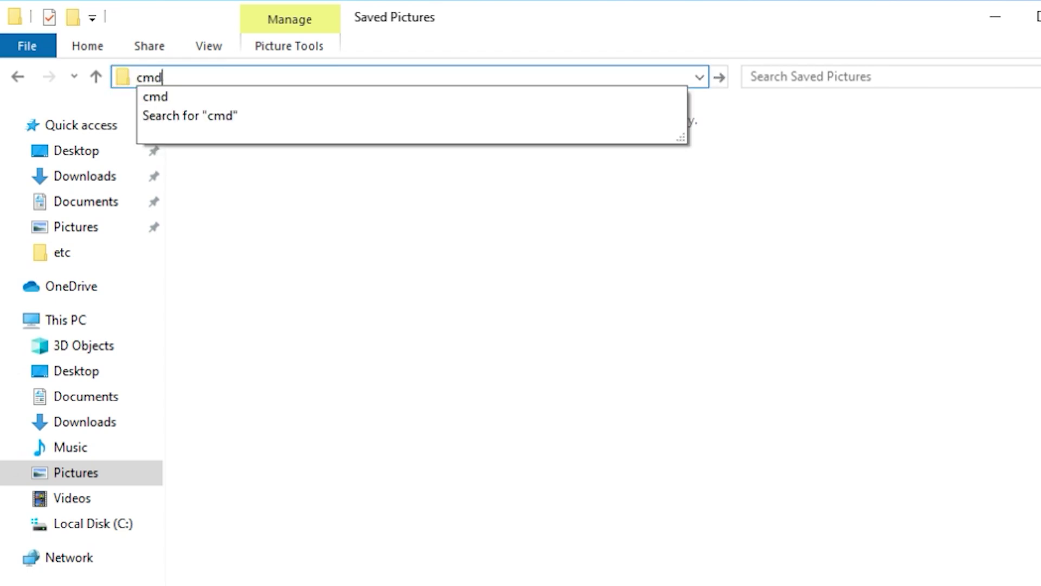
{"action": "key", "text": "Return"}
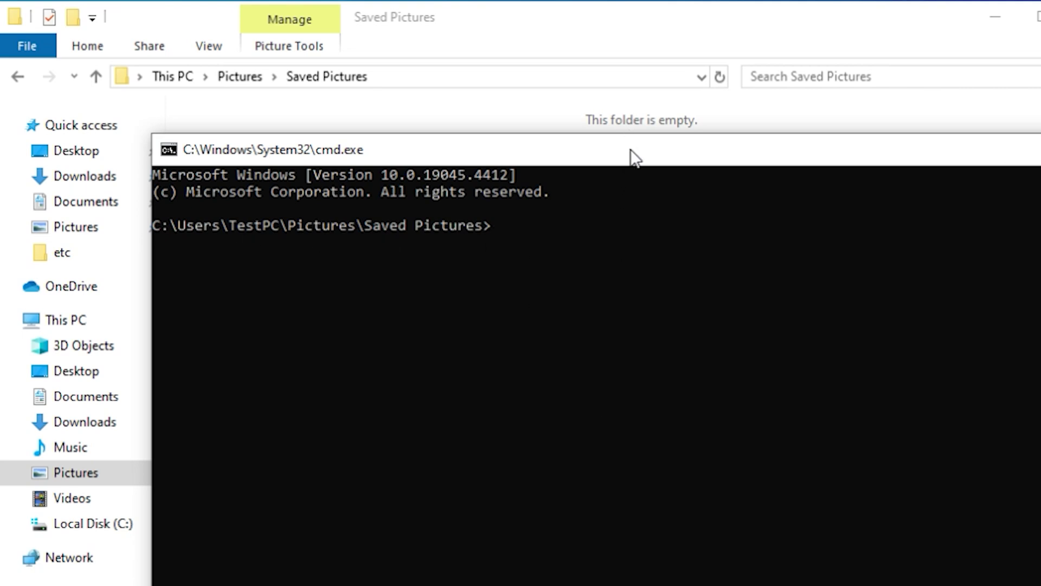
{"action": "mouse_move", "coordinate": [635, 158]}
{"action": "left_mouse_down"}
{"action": "mouse_move", "coordinate": [711, 204]}
{"action": "mouse_move", "coordinate": [705, 153]}
{"action": "mouse_move", "coordinate": [1040, 190]}
{"action": "mouse_move", "coordinate": [304, 279]}
{"action": "mouse_move", "coordinate": [23, 388]}
{"action": "mouse_move", "coordinate": [580, 128]}
{"action": "mouse_move", "coordinate": [815, 0]}
{"action": "mouse_move", "coordinate": [748, 171]}
{"action": "mouse_move", "coordinate": [631, 164]}
{"action": "left_mouse_up"}
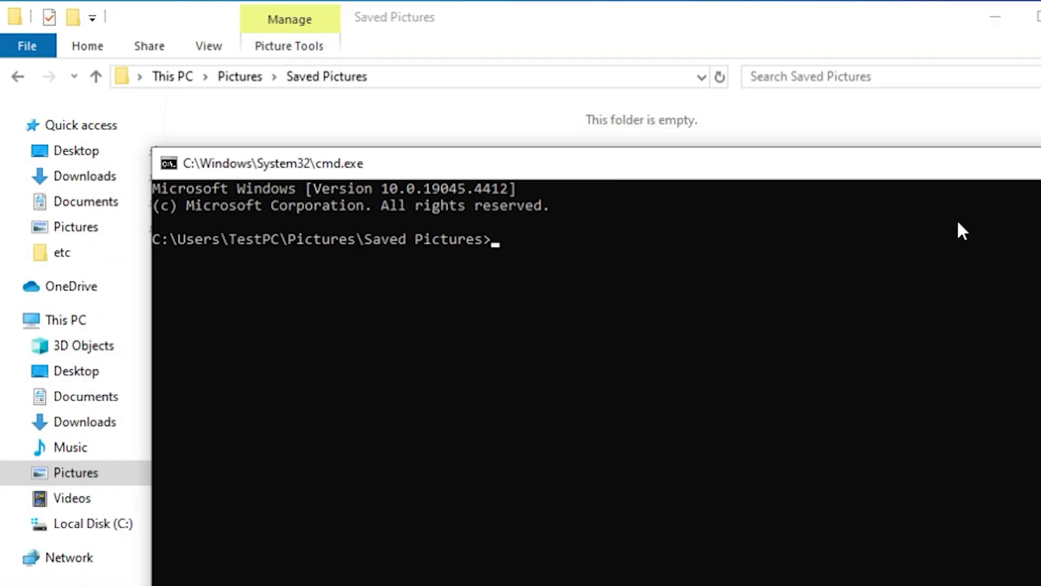
Lower the console opacity to 45 in Properties > Colors, then move it over Explorer
{"action": "right_click", "coordinate": [664, 163]}
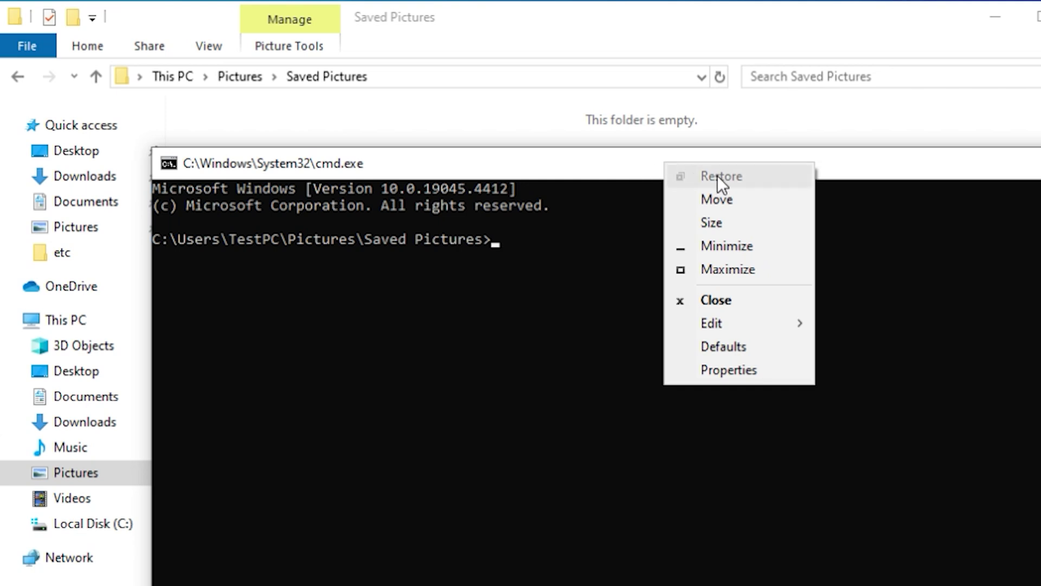
{"action": "left_click", "coordinate": [736, 371]}
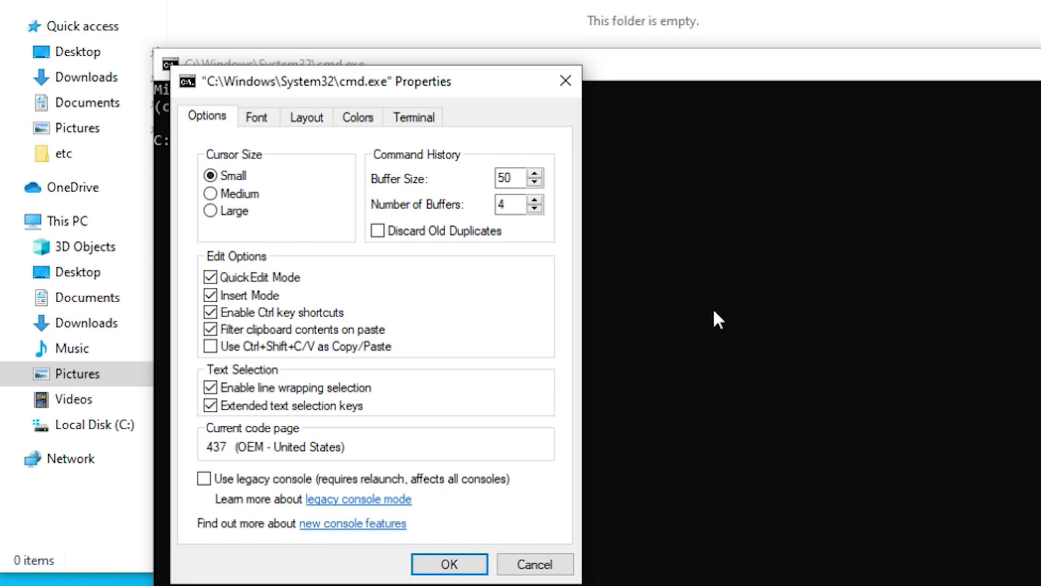
{"action": "left_click", "coordinate": [357, 117]}
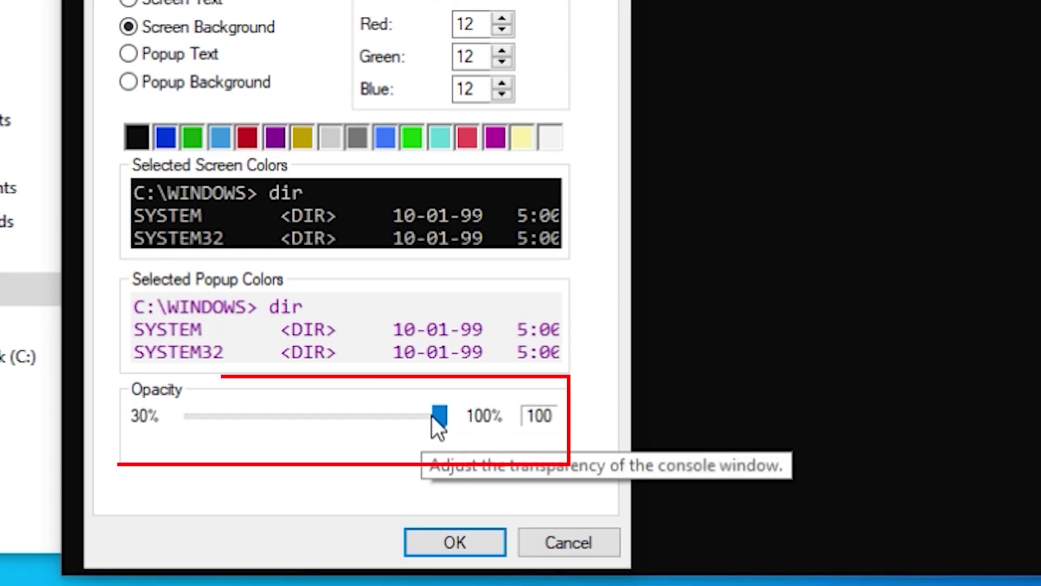
{"action": "left_click_drag", "start_coordinate": [436, 471], "coordinate": [402, 476]}
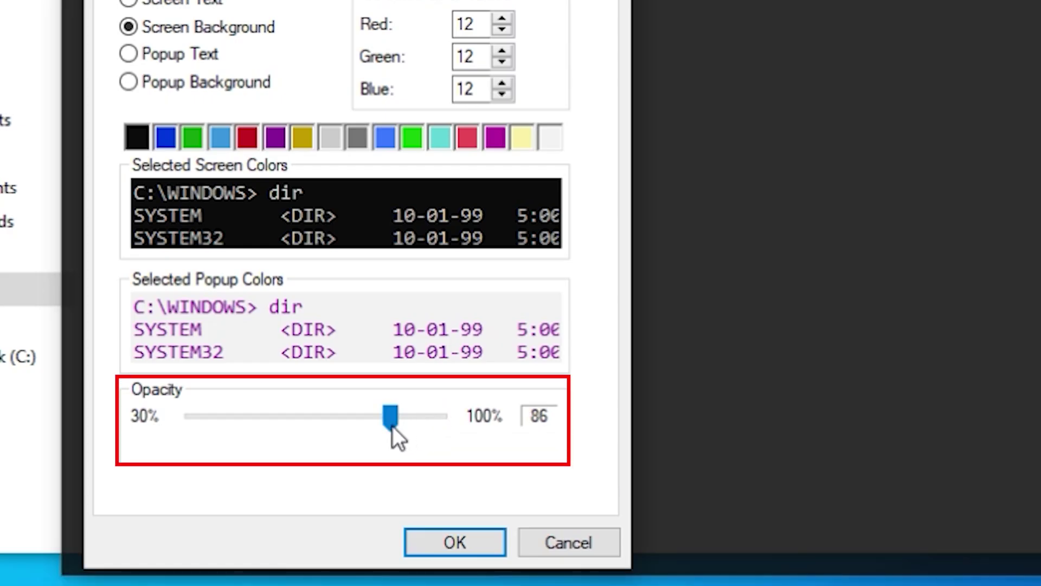
{"action": "left_click_drag", "start_coordinate": [392, 425], "coordinate": [262, 431]}
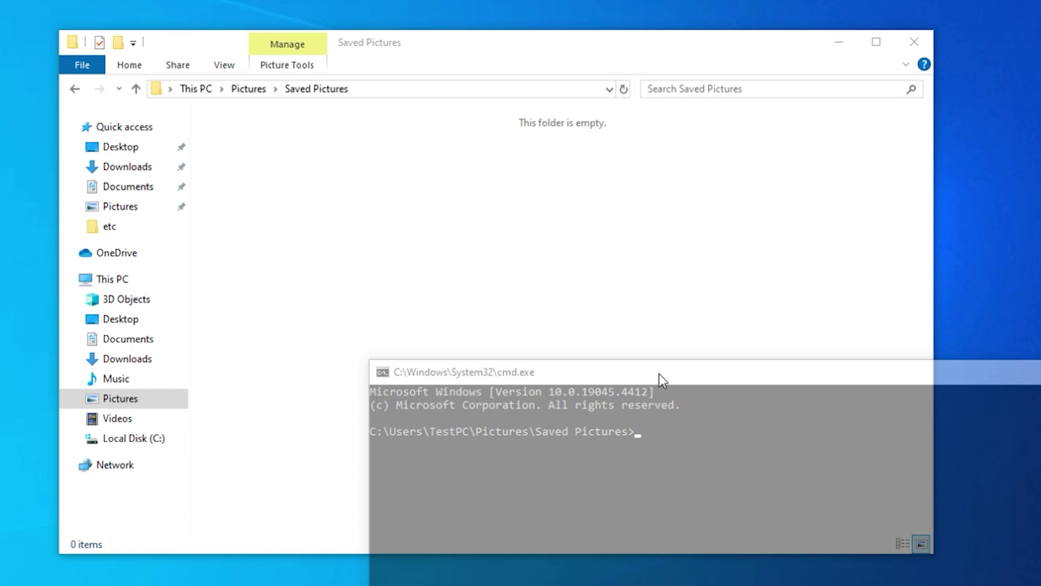
{"action": "left_click_drag", "start_coordinate": [659, 374], "coordinate": [705, 232]}
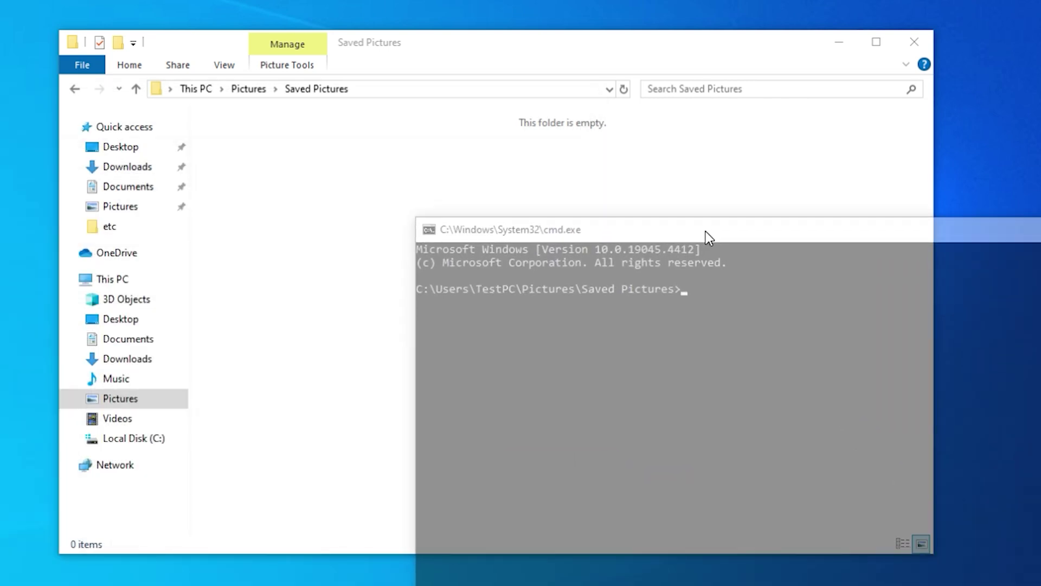
{"action": "type", "text": "sdfsdfvasdfasdf"}
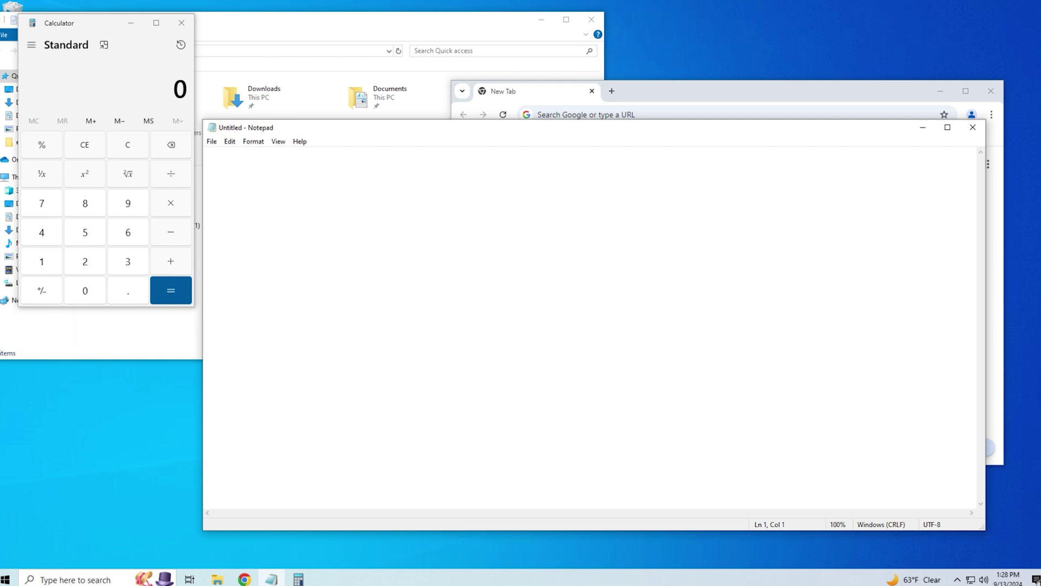
Rearrange Notepad, Calculator and Chrome, then bring File Explorer forward and narrow it
{"action": "left_click_drag", "start_coordinate": [500, 132], "coordinate": [599, 390]}
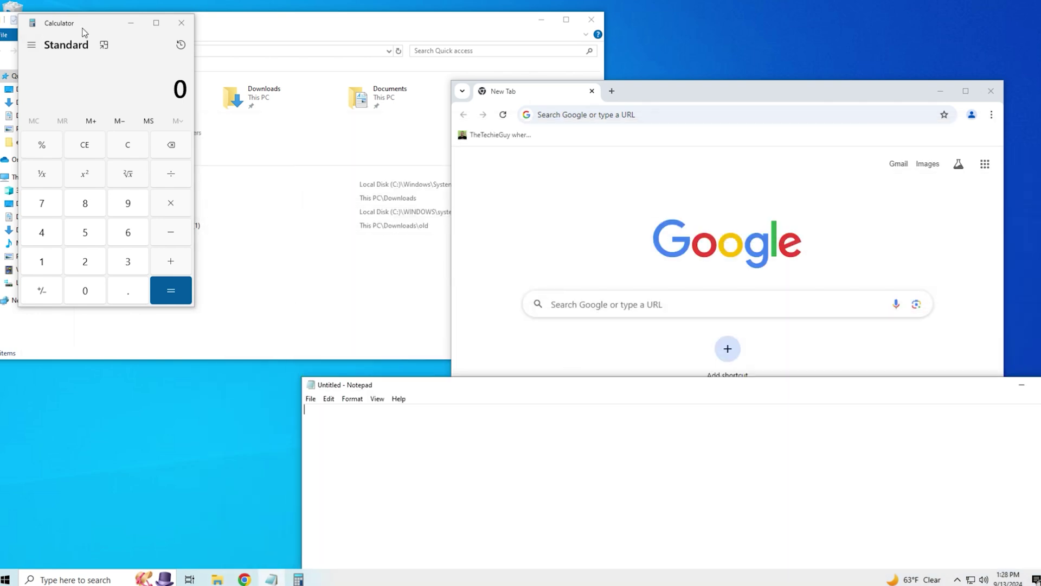
{"action": "left_click_drag", "start_coordinate": [85, 28], "coordinate": [86, 276]}
{"action": "left_click_drag", "start_coordinate": [660, 102], "coordinate": [717, 34]}
{"action": "left_click_drag", "start_coordinate": [389, 28], "coordinate": [430, 22]}
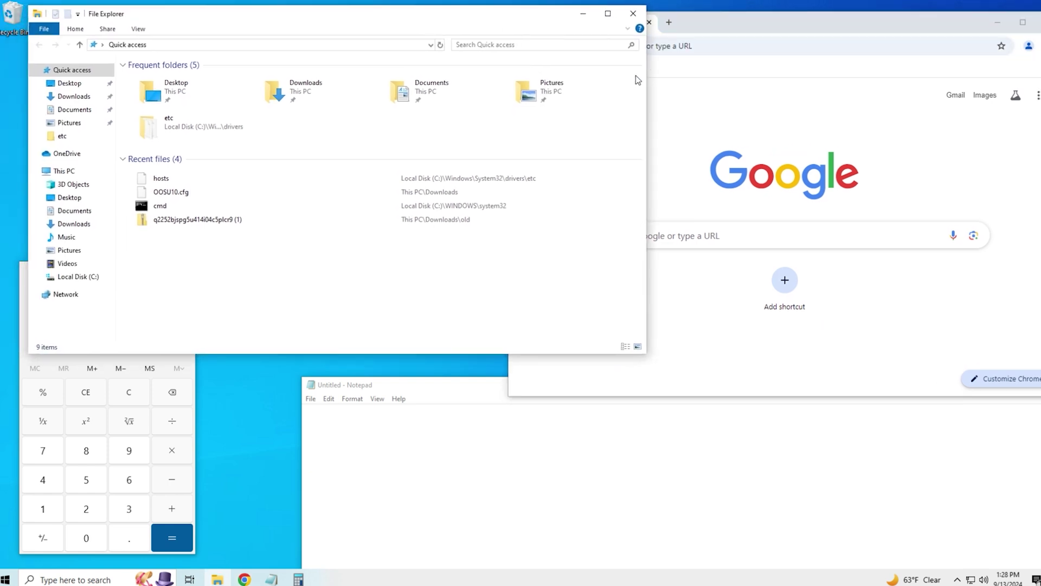
{"action": "left_click_drag", "start_coordinate": [646, 80], "coordinate": [408, 94]}
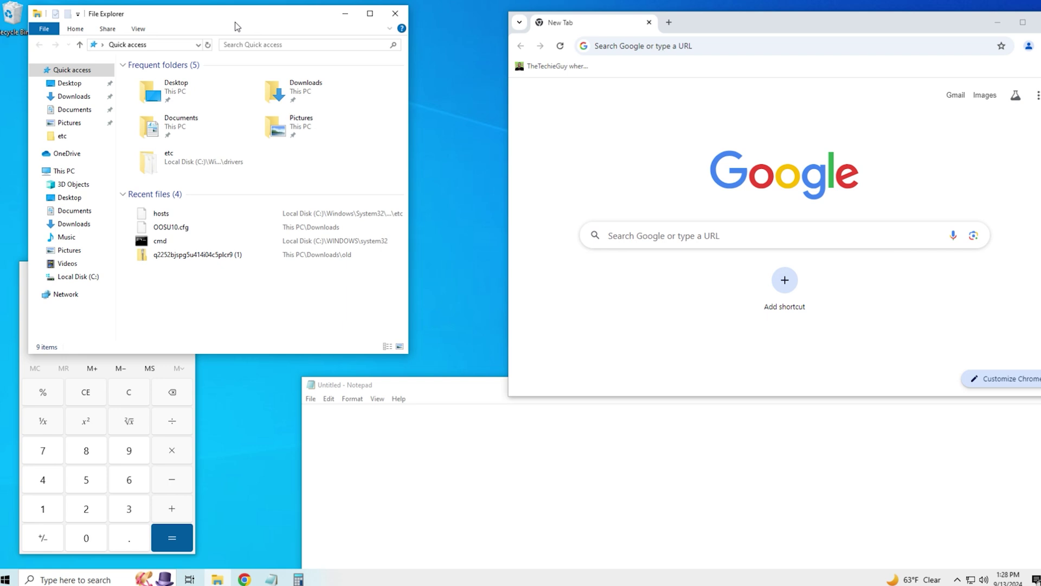
Snap File Explorer left, fill the right half with Chrome, then unsnap Explorer
{"action": "left_click_drag", "start_coordinate": [235, 22], "coordinate": [0, 133]}
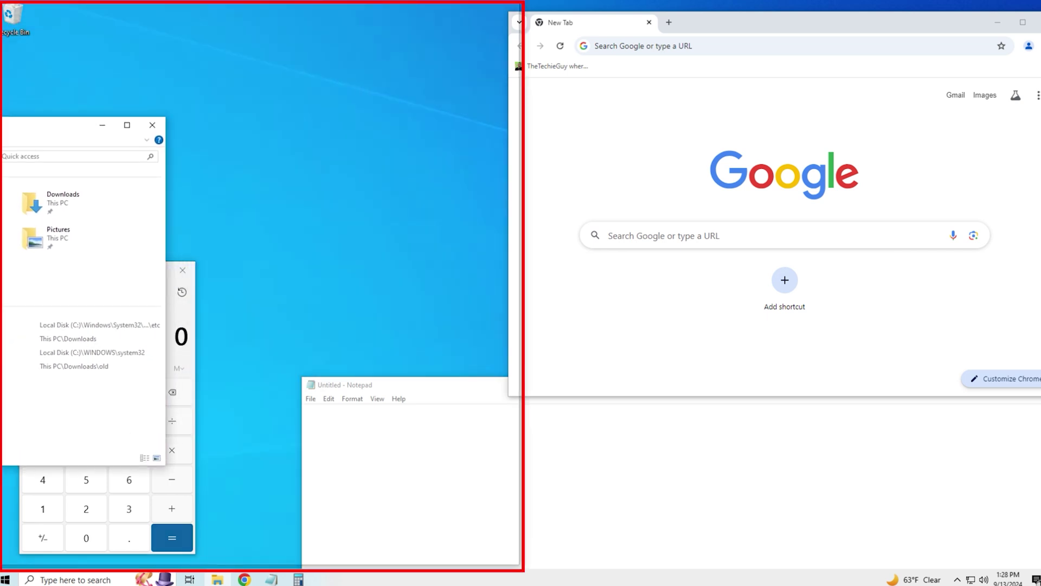
{"action": "left_click_drag", "start_coordinate": [0, 138], "coordinate": [0, 138]}
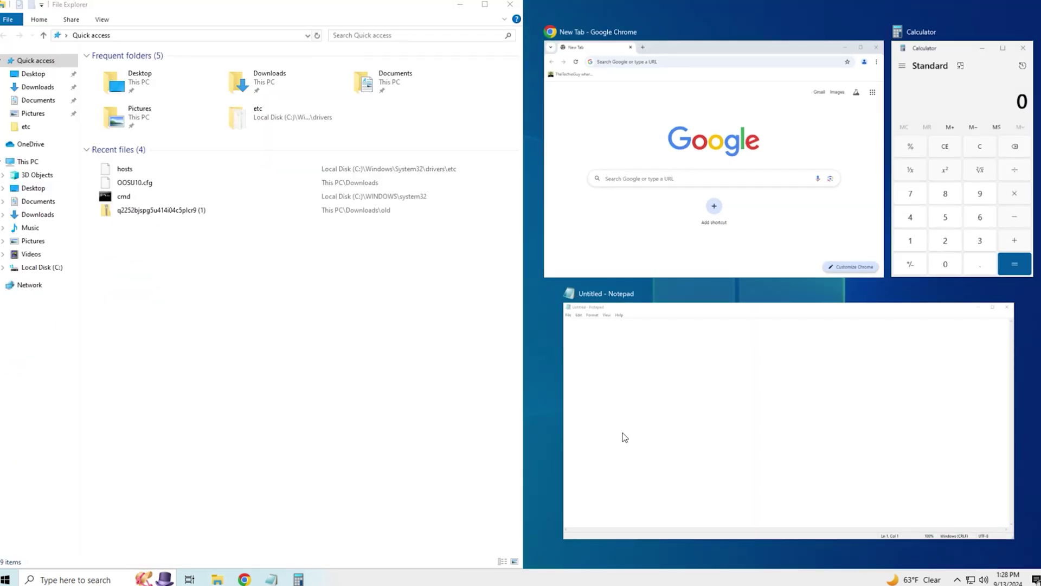
{"action": "left_click", "coordinate": [735, 108]}
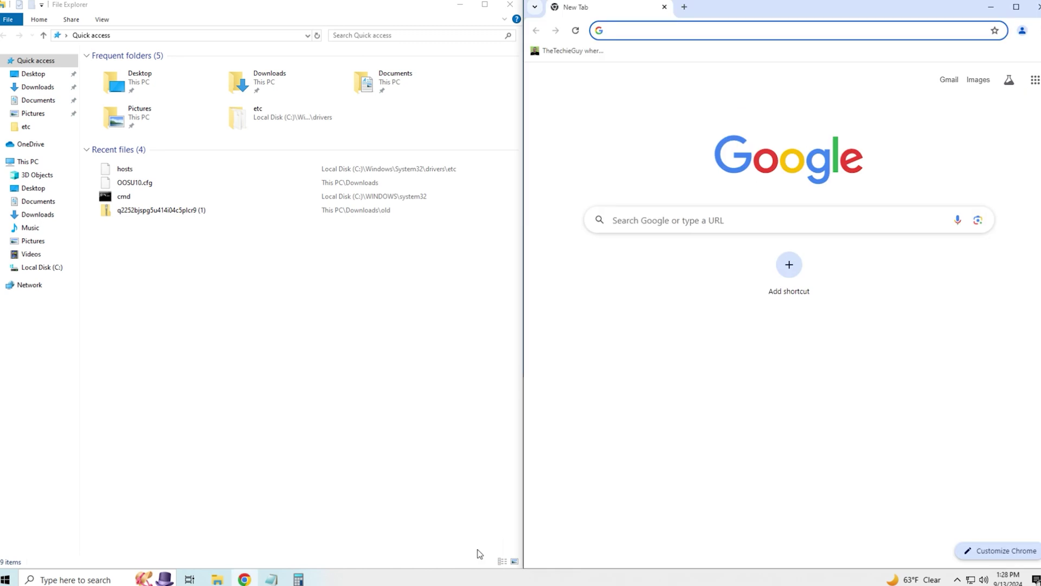
{"action": "left_click_drag", "start_coordinate": [268, 5], "coordinate": [268, 24]}
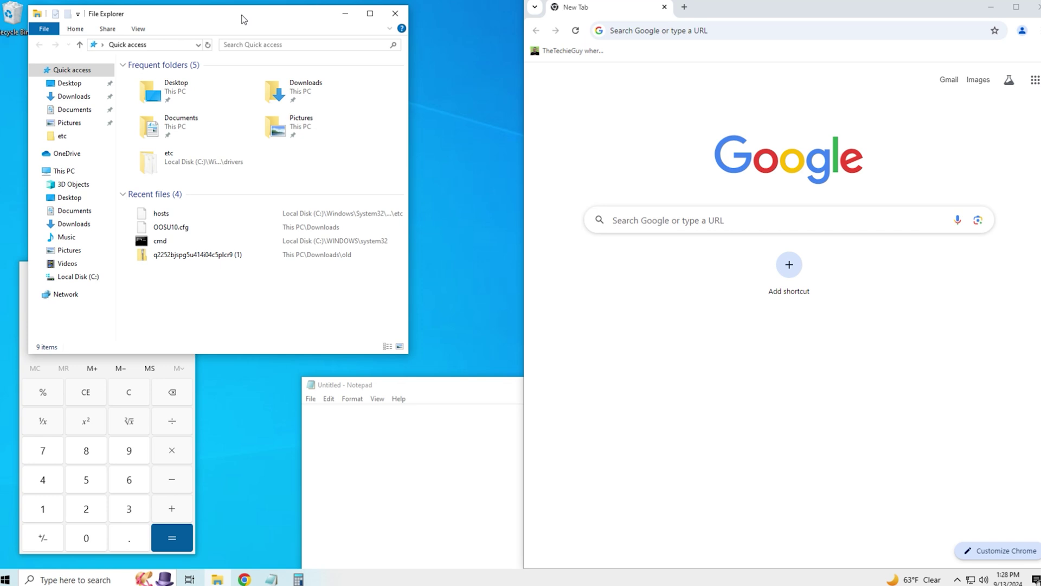
Snap Explorer top-left, Calculator bottom-left, Chrome top-right and Notepad bottom-right
{"action": "left_click_drag", "start_coordinate": [241, 19], "coordinate": [1, 1]}
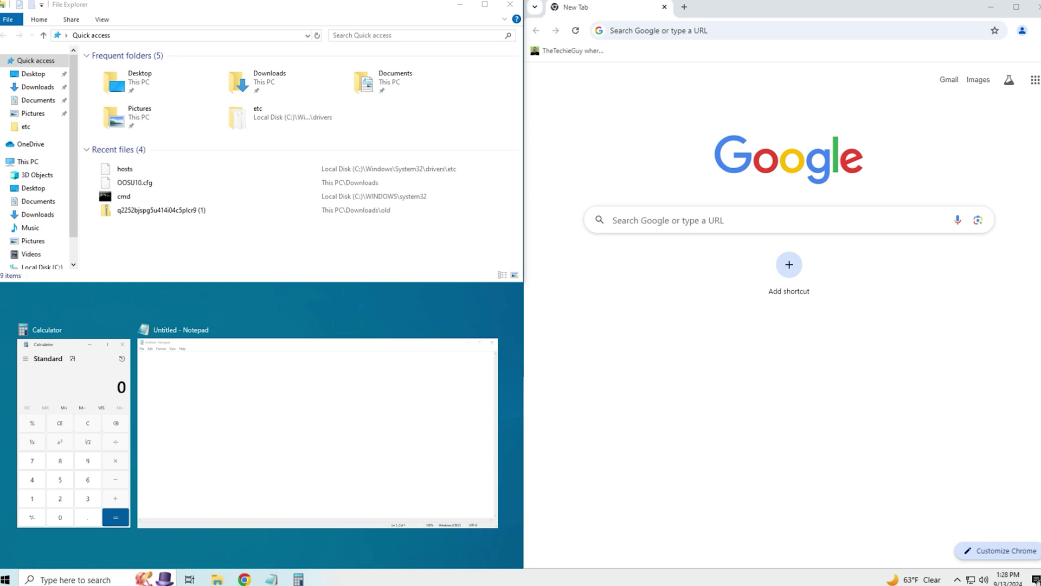
{"action": "left_click", "coordinate": [83, 385]}
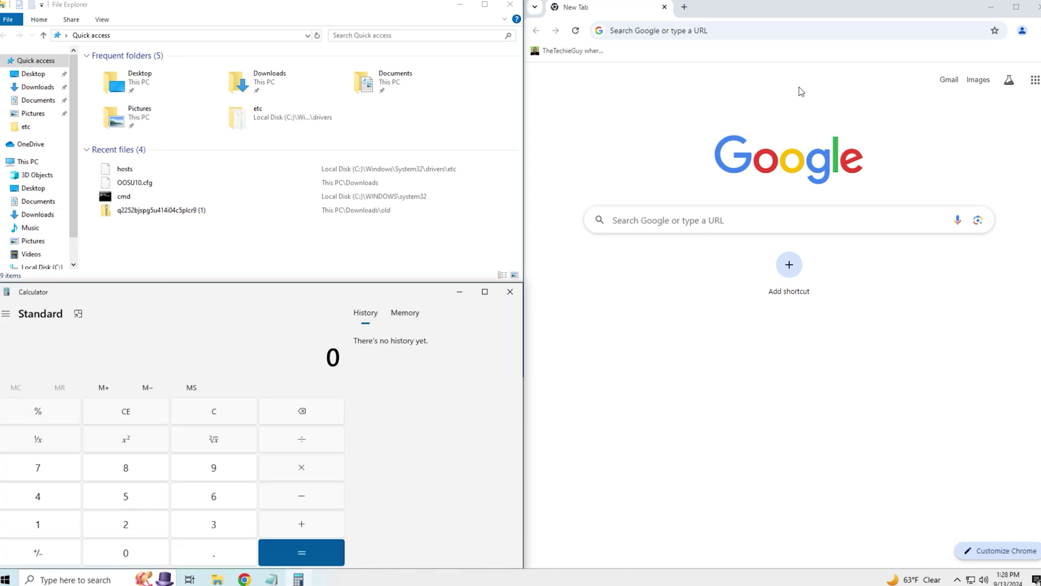
{"action": "left_click_drag", "start_coordinate": [758, 12], "coordinate": [1040, 0]}
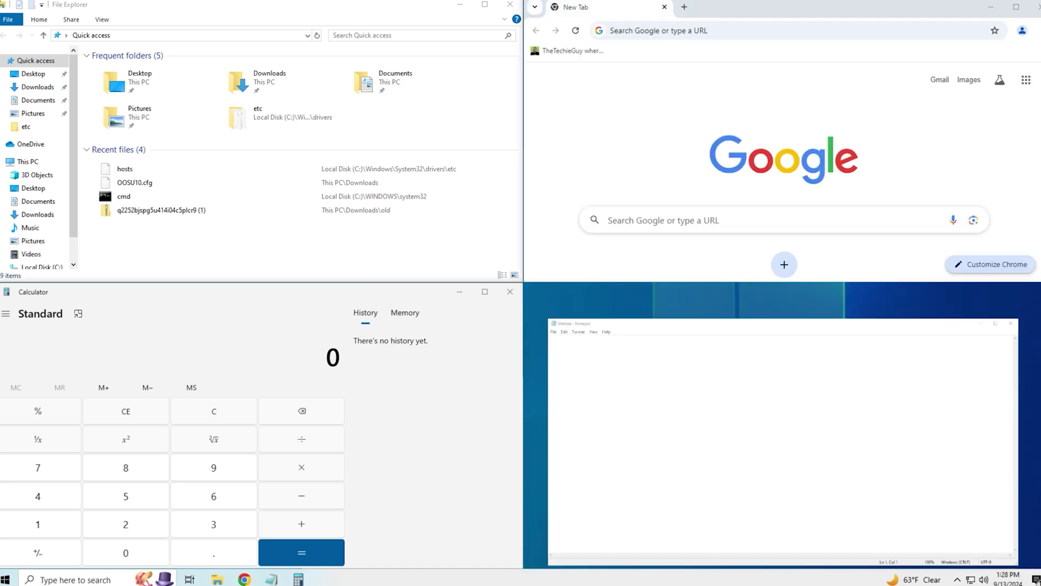
{"action": "left_click", "coordinate": [839, 448]}
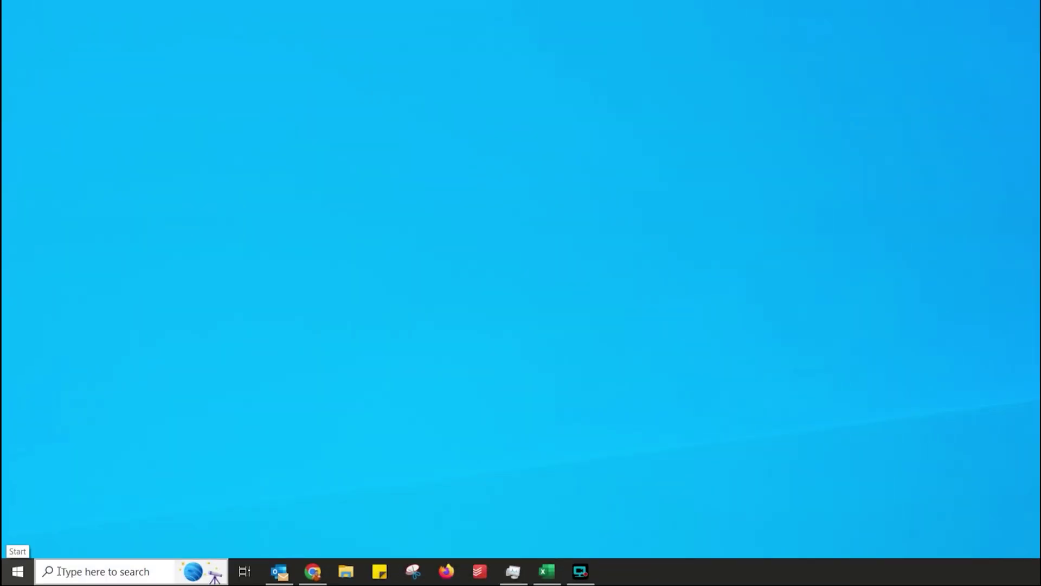
Search Windows for 'mouse' and open the Change mouse pointer size setting
{"action": "left_click", "coordinate": [59, 571]}
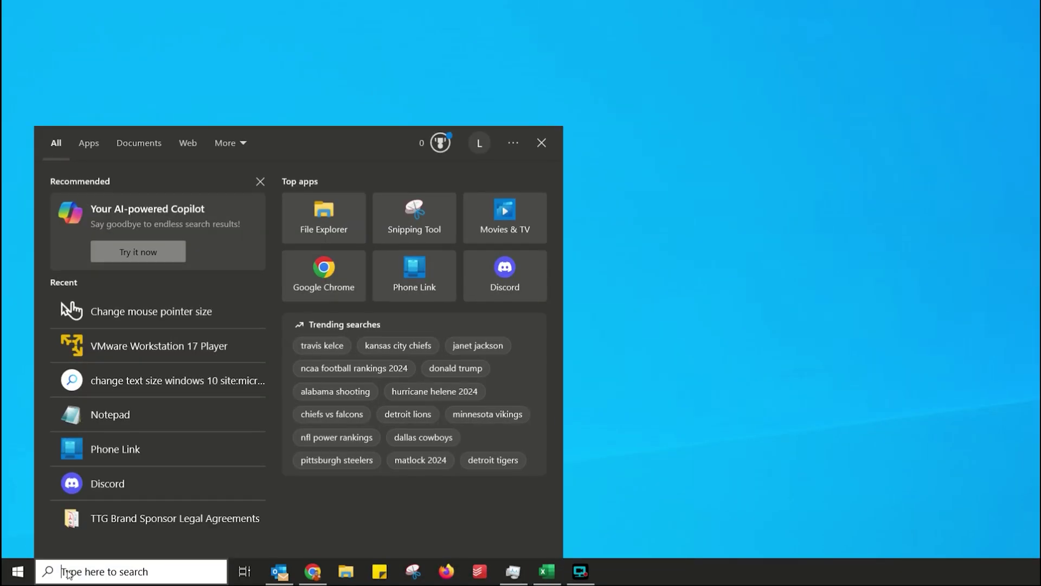
{"action": "type", "text": "mouse z"}
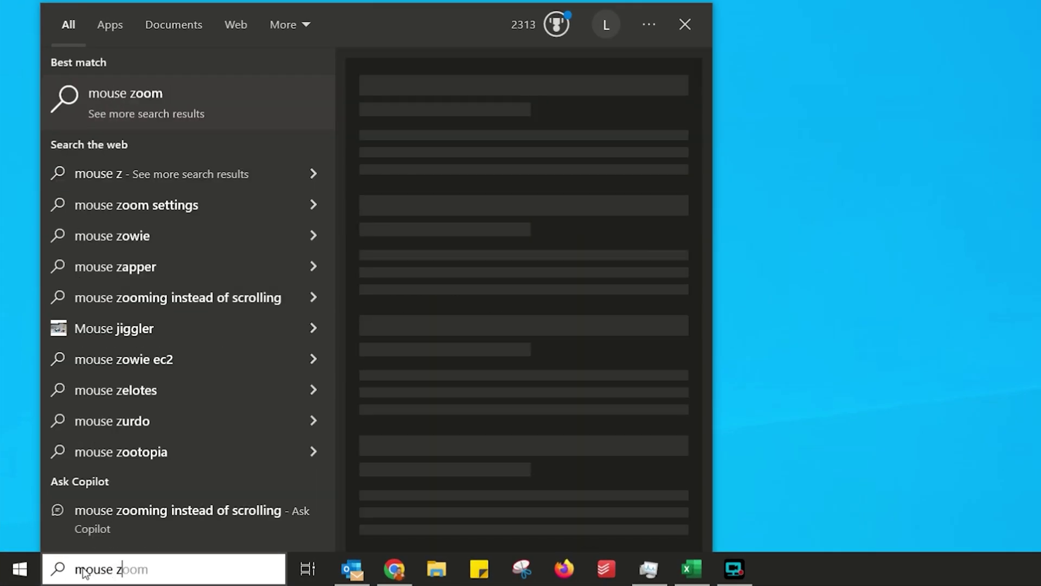
{"action": "key", "text": "BackSpace"}
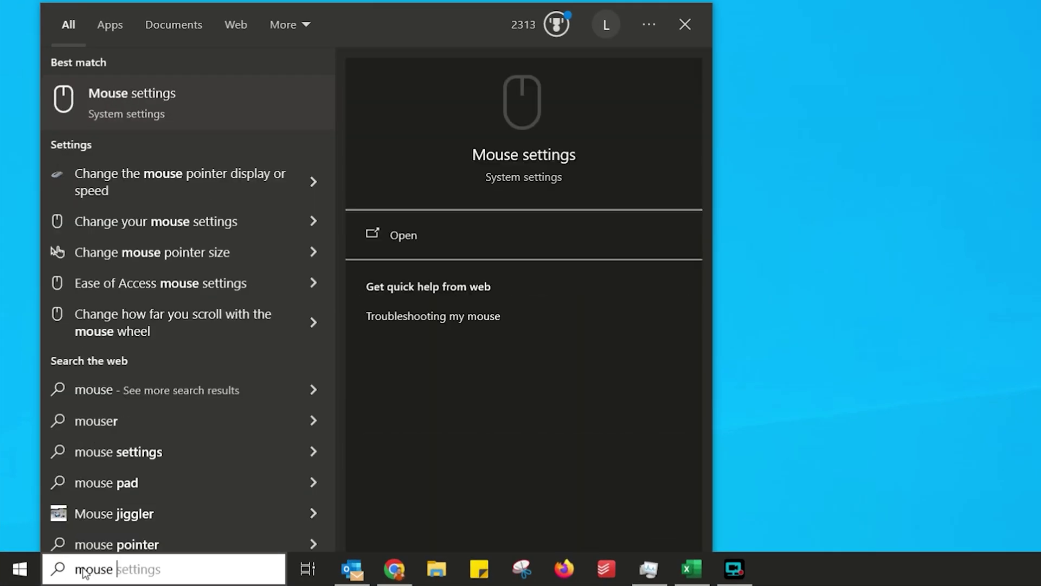
{"action": "left_click", "coordinate": [182, 252]}
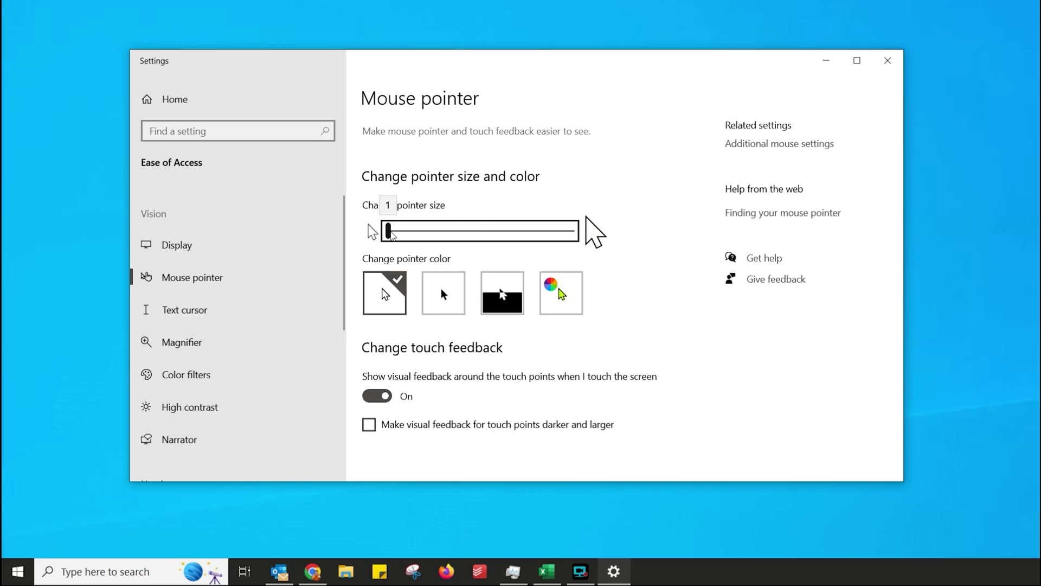
Enlarge the pointer, try black, inverted, magenta and cyan, settle on lime green, then go to Display
{"action": "left_click_drag", "start_coordinate": [390, 231], "coordinate": [486, 229]}
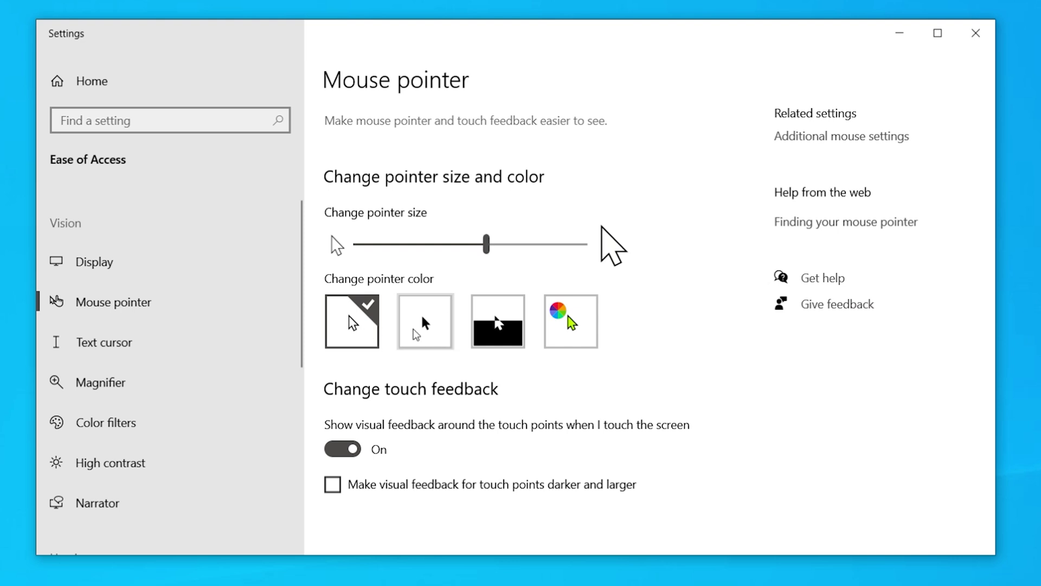
{"action": "left_click", "coordinate": [415, 329]}
{"action": "left_click", "coordinate": [489, 331]}
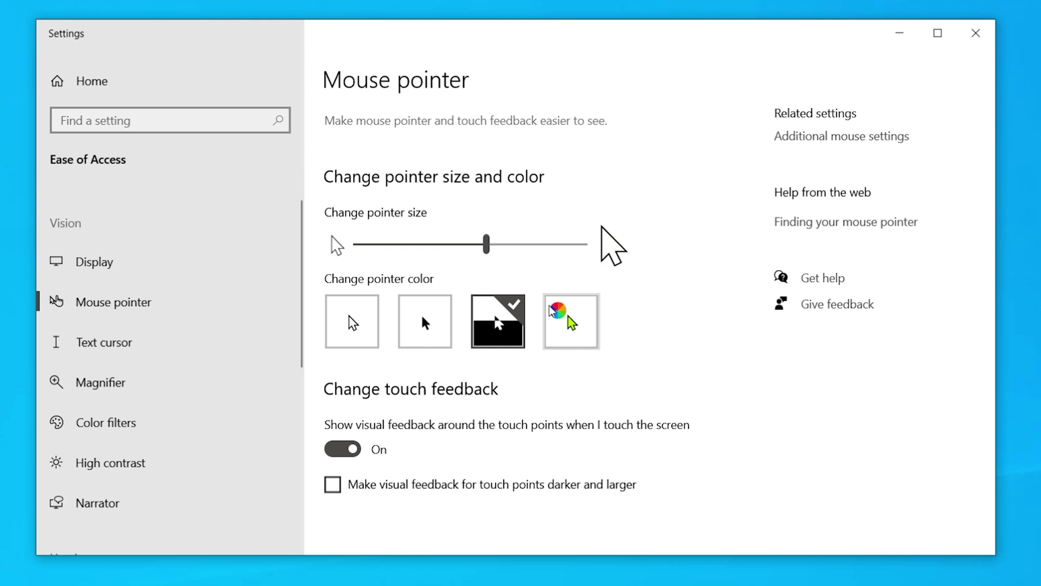
{"action": "left_click", "coordinate": [547, 334]}
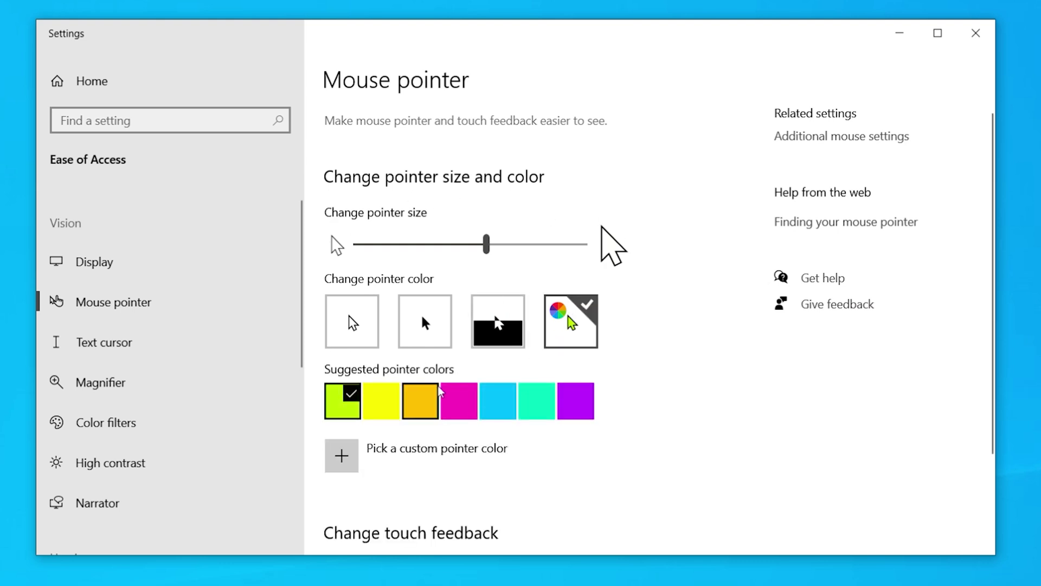
{"action": "left_click", "coordinate": [455, 397]}
{"action": "left_click", "coordinate": [493, 391]}
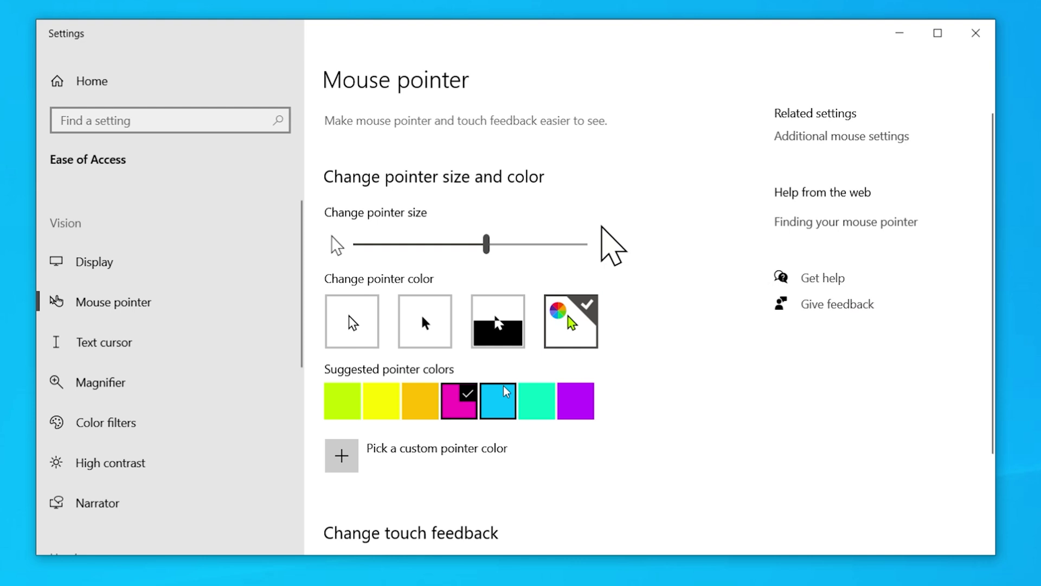
{"action": "left_click", "coordinate": [357, 389]}
{"action": "left_click", "coordinate": [389, 244]}
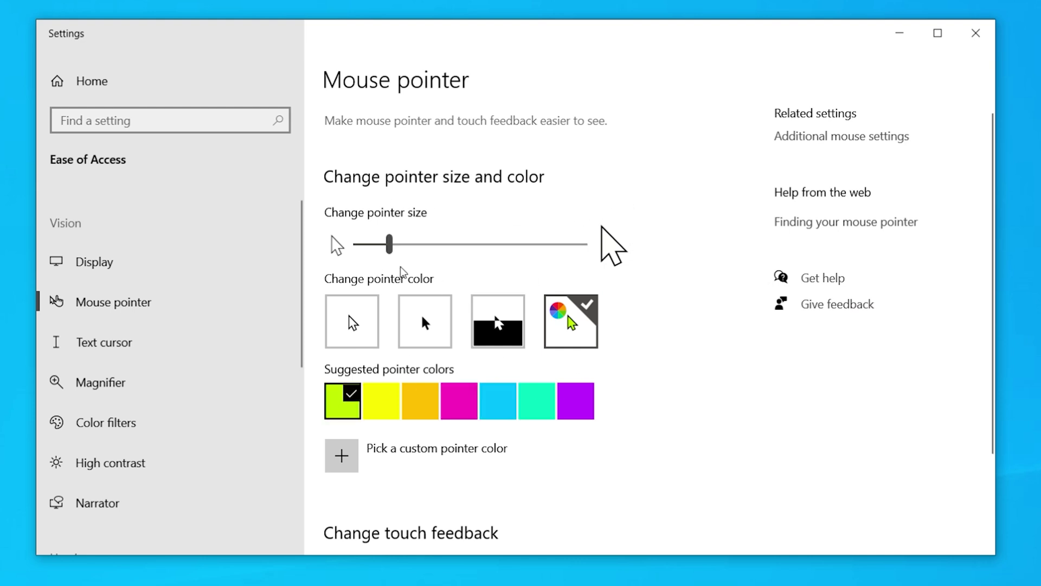
{"action": "left_click", "coordinate": [125, 261]}
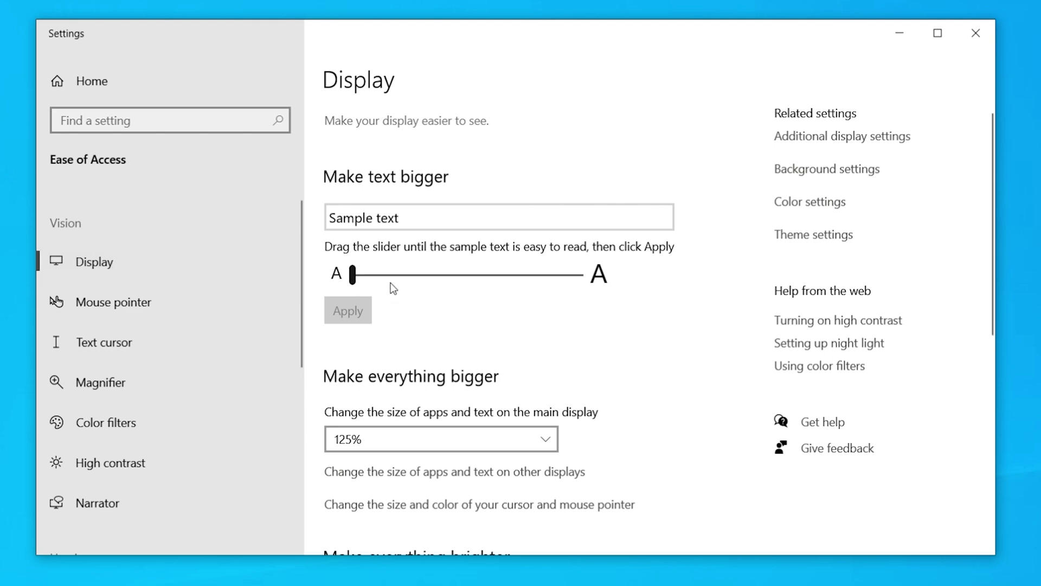
{"action": "left_click_drag", "start_coordinate": [354, 275], "coordinate": [321, 302]}
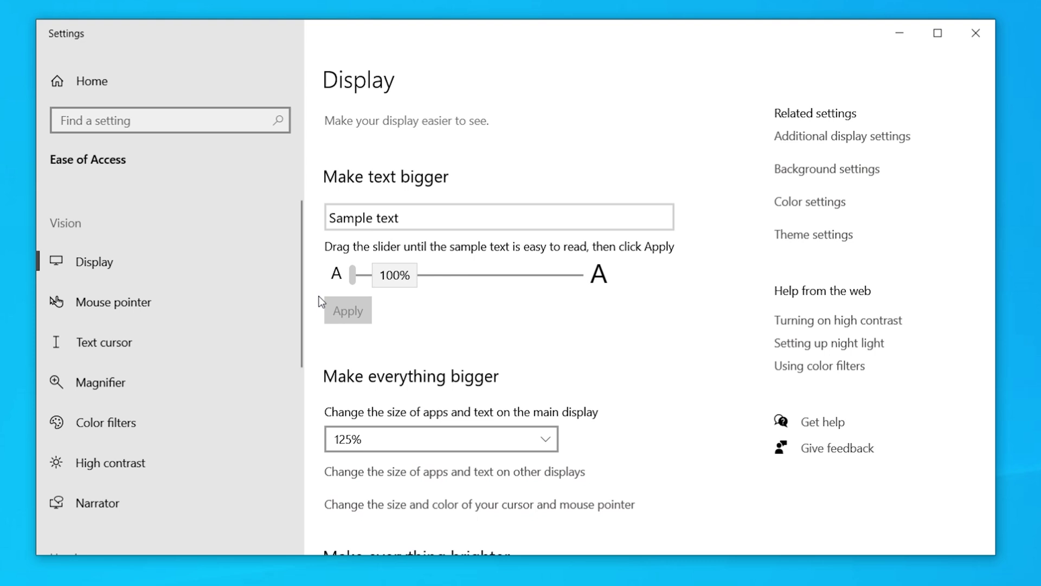
{"action": "left_click_drag", "start_coordinate": [321, 301], "coordinate": [332, 280]}
{"action": "scroll", "coordinate": [591, 256], "scroll_direction": "down", "scroll_amount": 5}
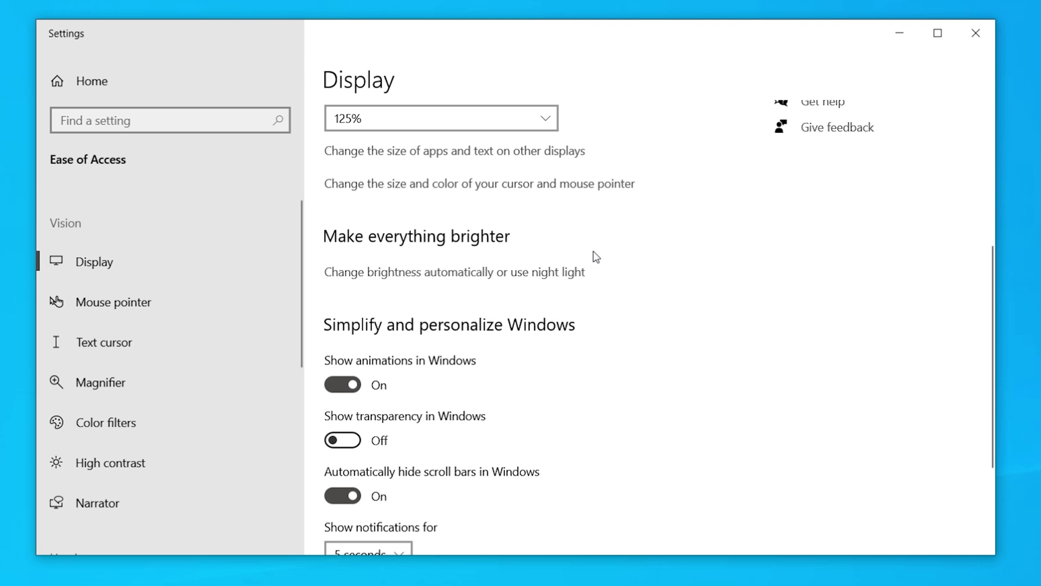
{"action": "scroll", "coordinate": [593, 252], "scroll_direction": "up", "scroll_amount": 3}
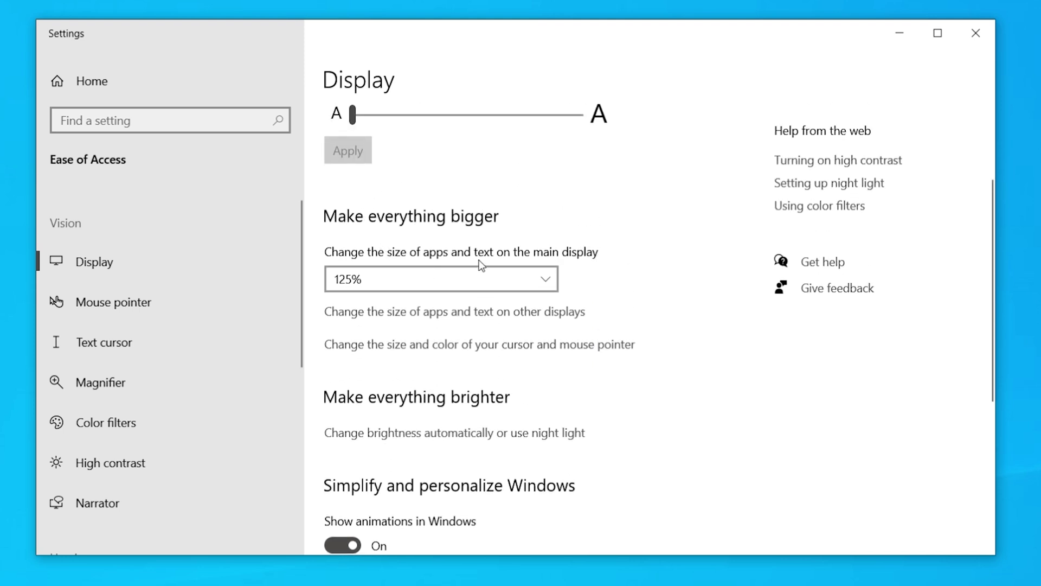
{"action": "left_click", "coordinate": [548, 278]}
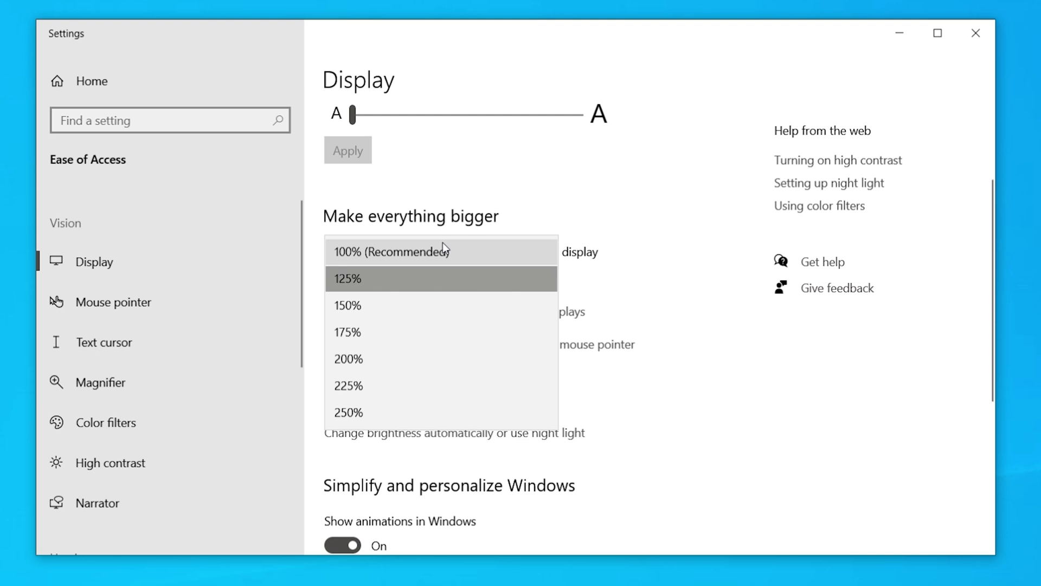
{"action": "left_click", "coordinate": [439, 271]}
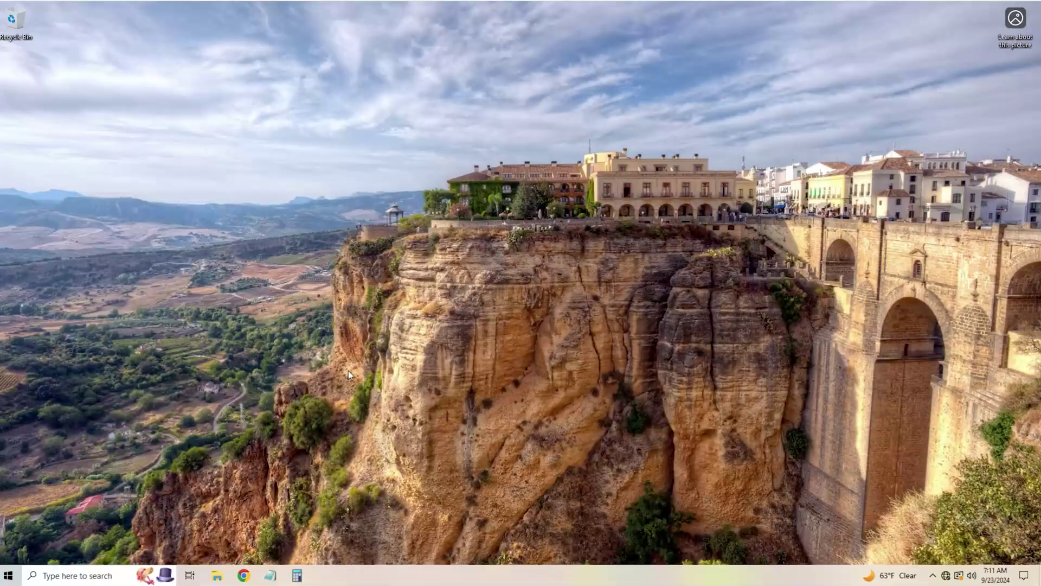
Bring up the Win+P projection display options
{"action": "key", "text": "super+p"}
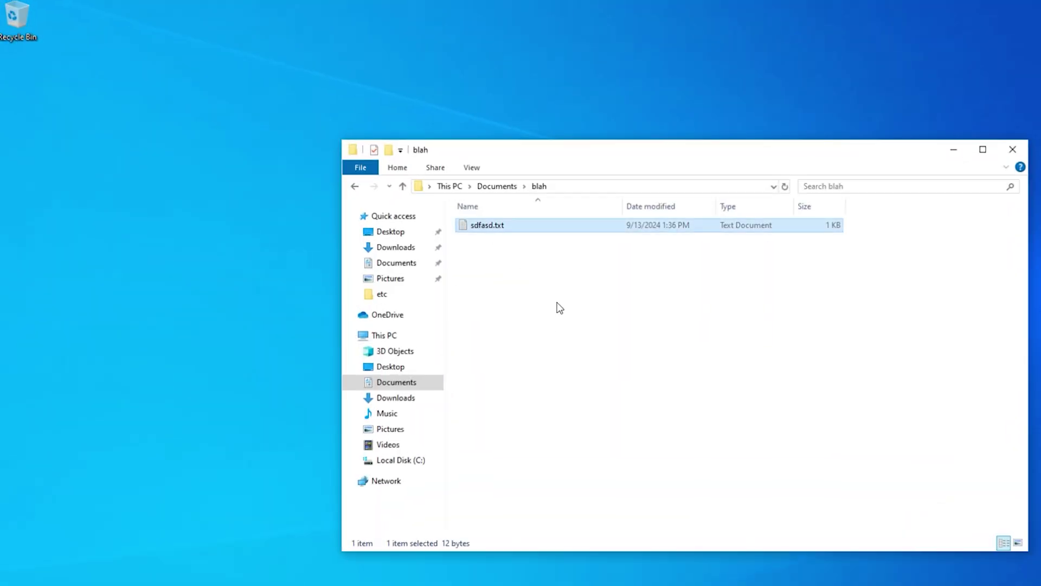
{"action": "right_click", "coordinate": [484, 226]}
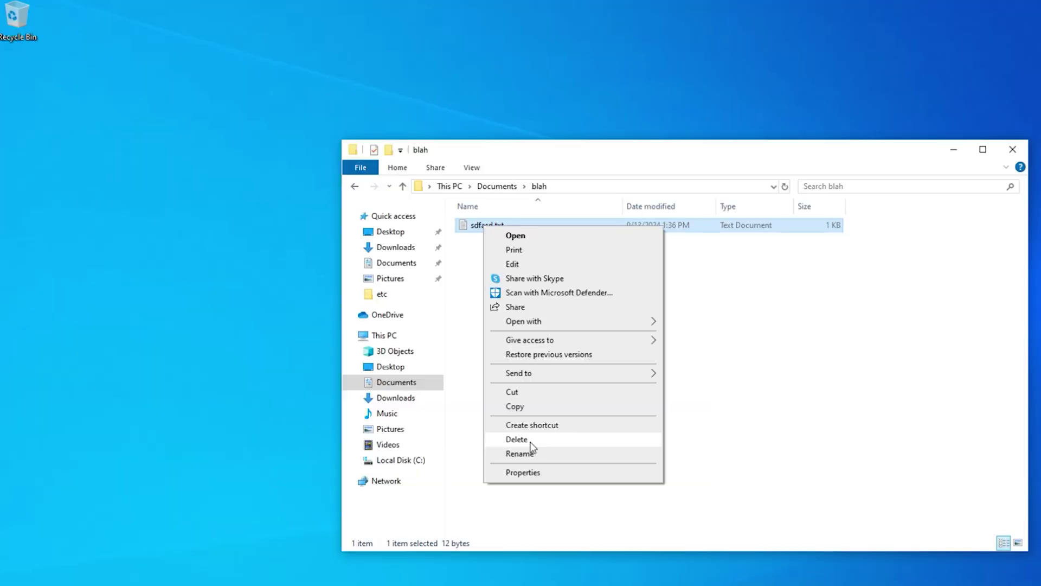
{"action": "left_click", "coordinate": [452, 515]}
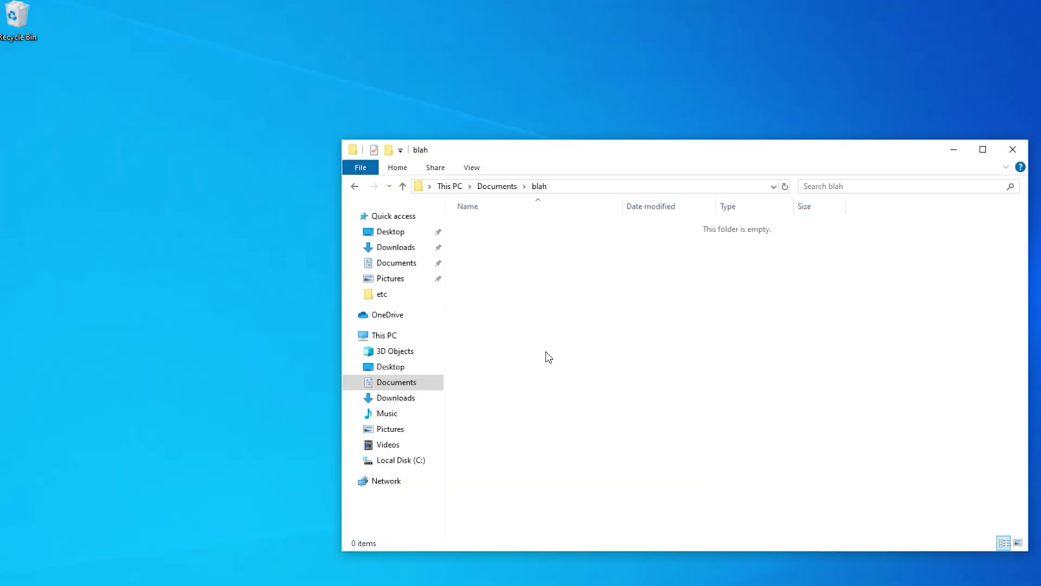
{"action": "double_click", "coordinate": [18, 22]}
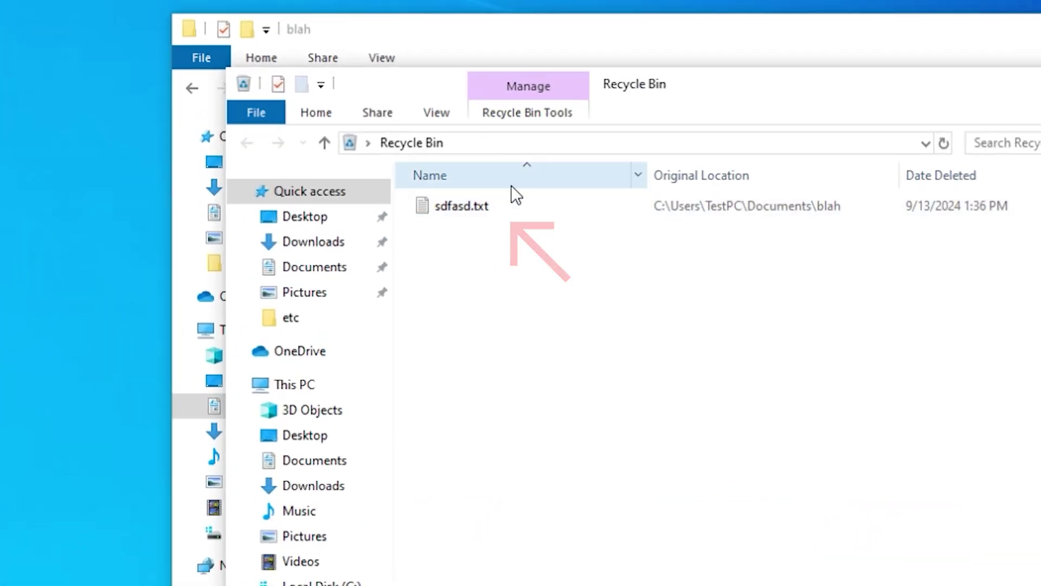
{"action": "right_click", "coordinate": [454, 209]}
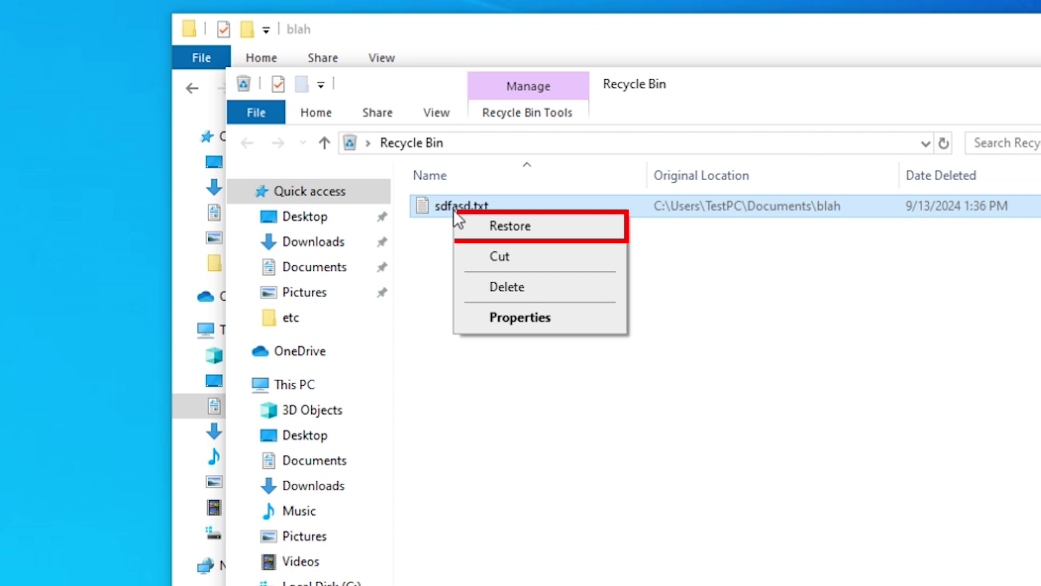
{"action": "left_click", "coordinate": [506, 227]}
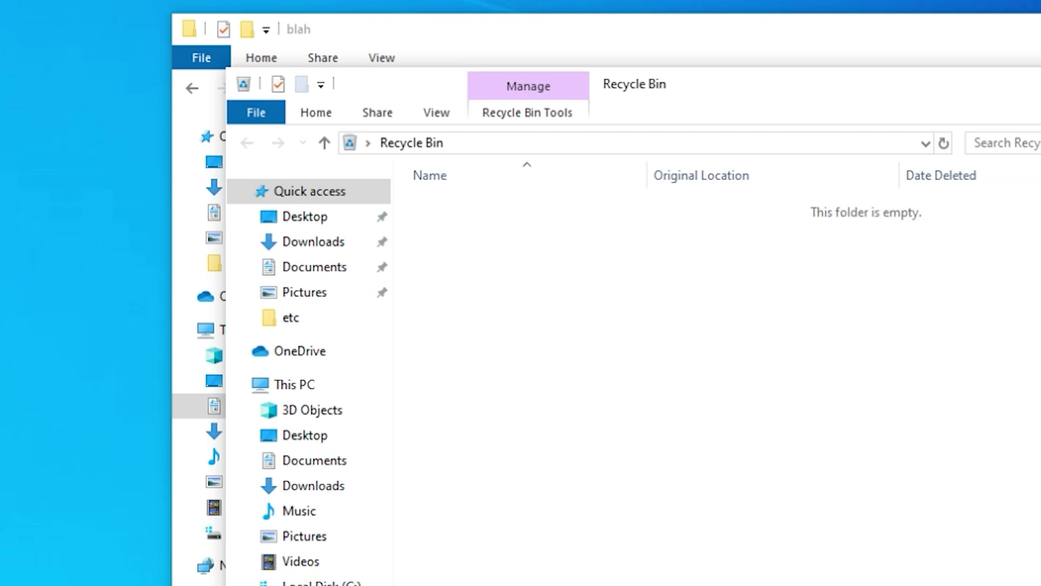
{"action": "key", "text": "alt+F4"}
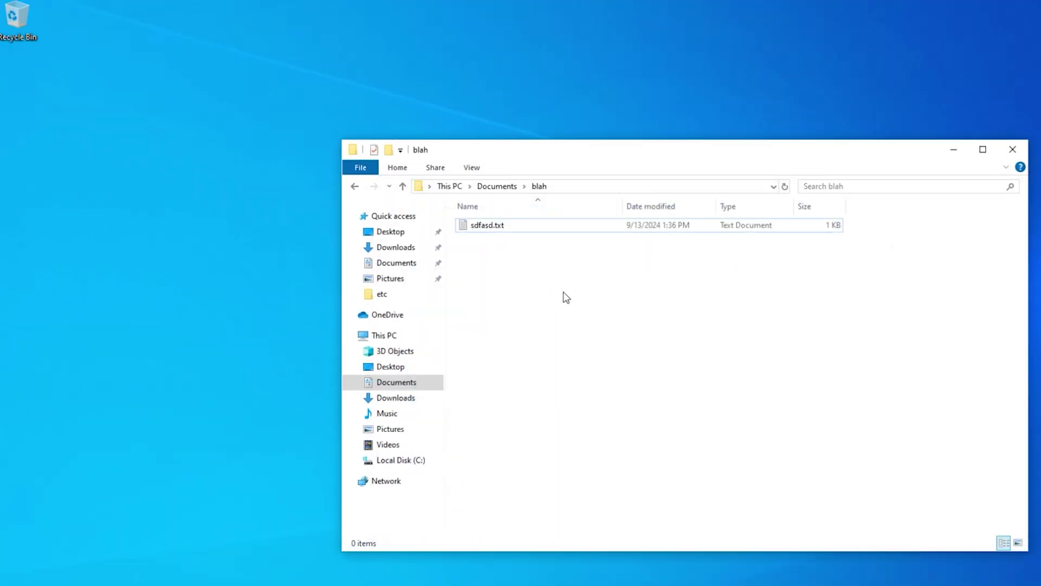
Select sdfasd.txt and request its permanent deletion, skipping the Recycle Bin
{"action": "mouse_move", "coordinate": [486, 230]}
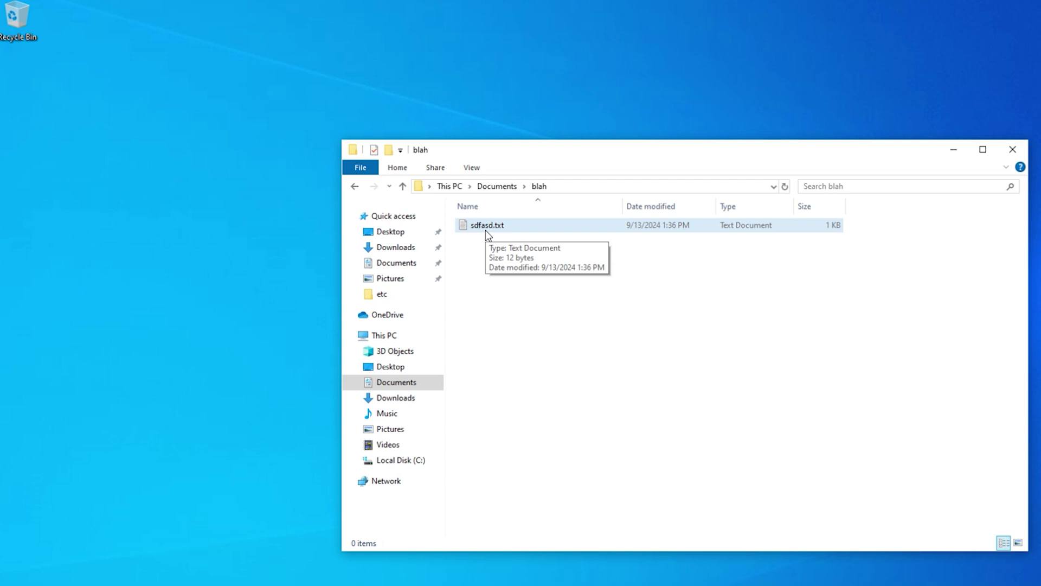
{"action": "left_click", "coordinate": [414, 161]}
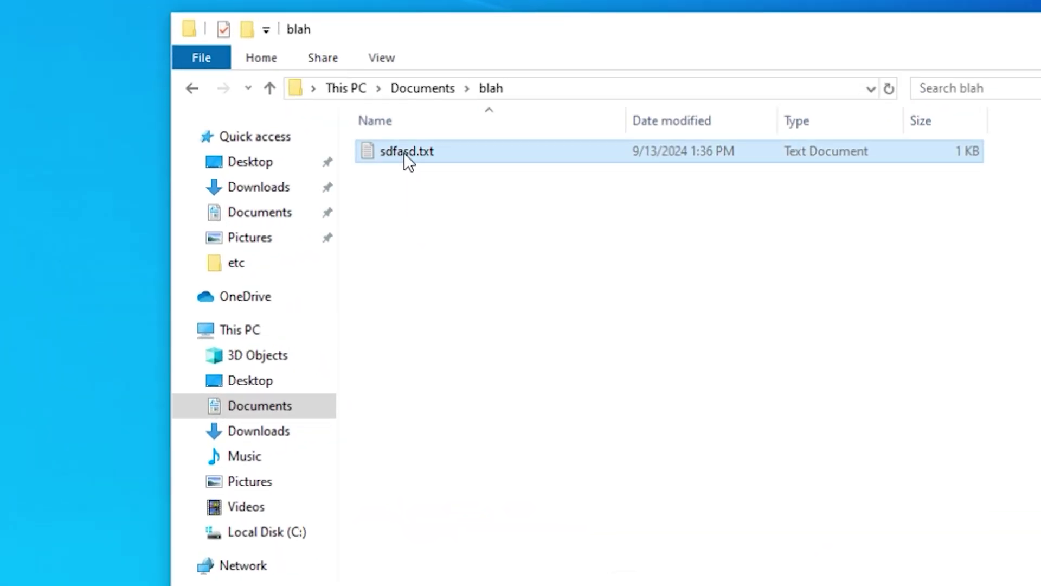
{"action": "right_click", "coordinate": [404, 152]}
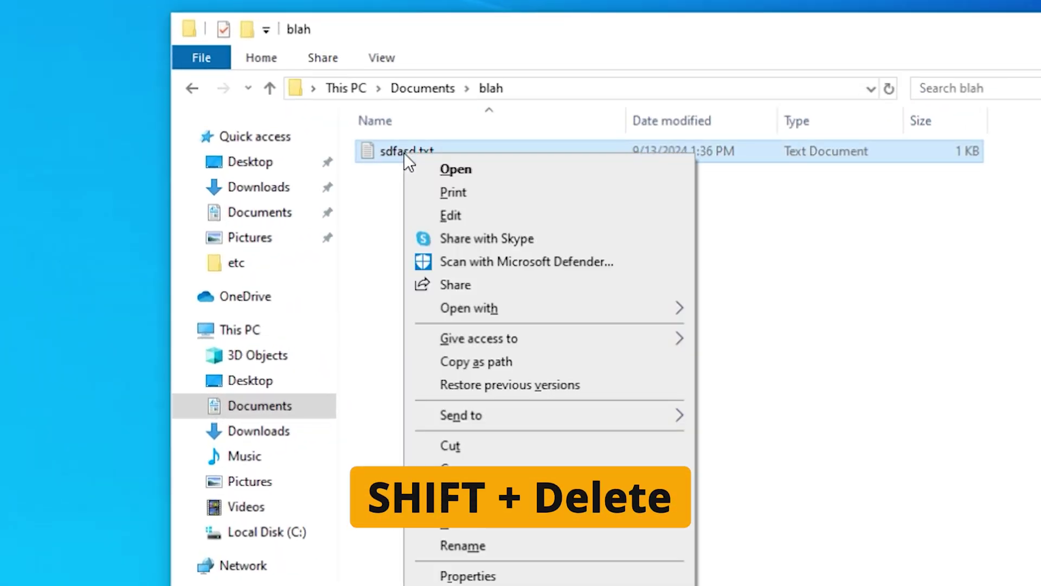
{"action": "left_click", "coordinate": [486, 525], "text": "shift"}
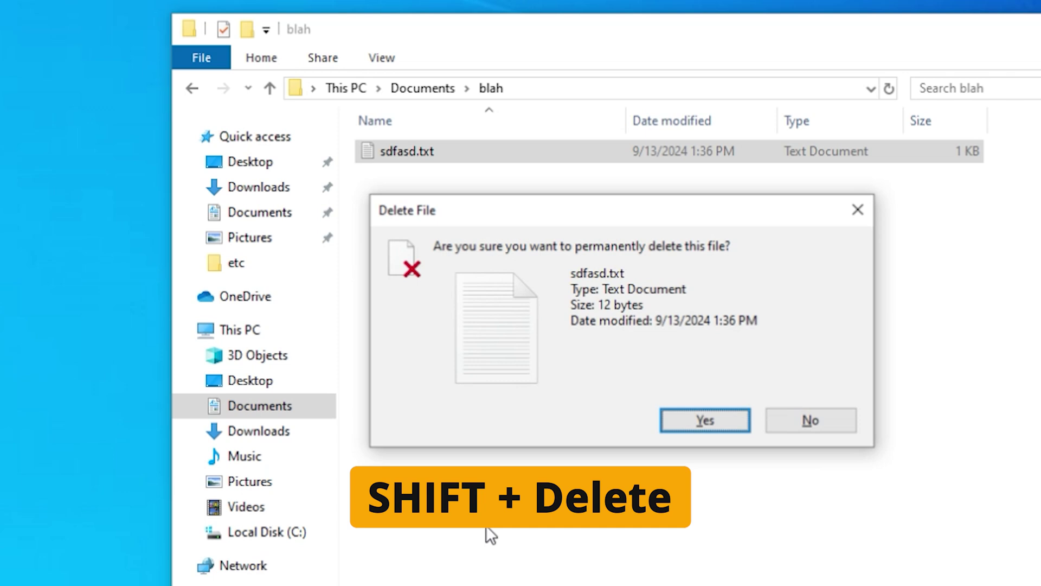